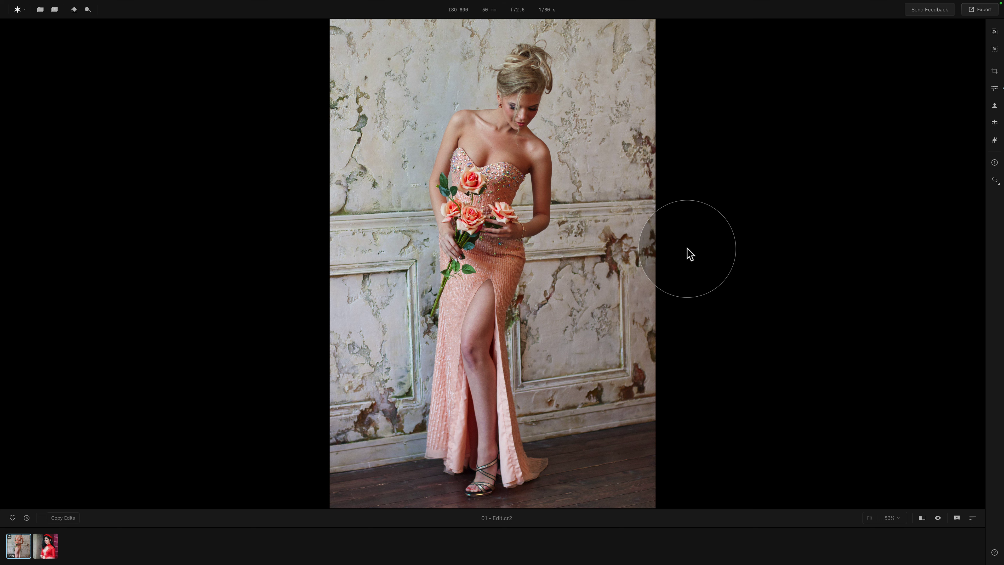
Step: Look at the red-dress photo, return to the peach-dress photo and view its RAW Develop settings in Essentials
click(48, 548)
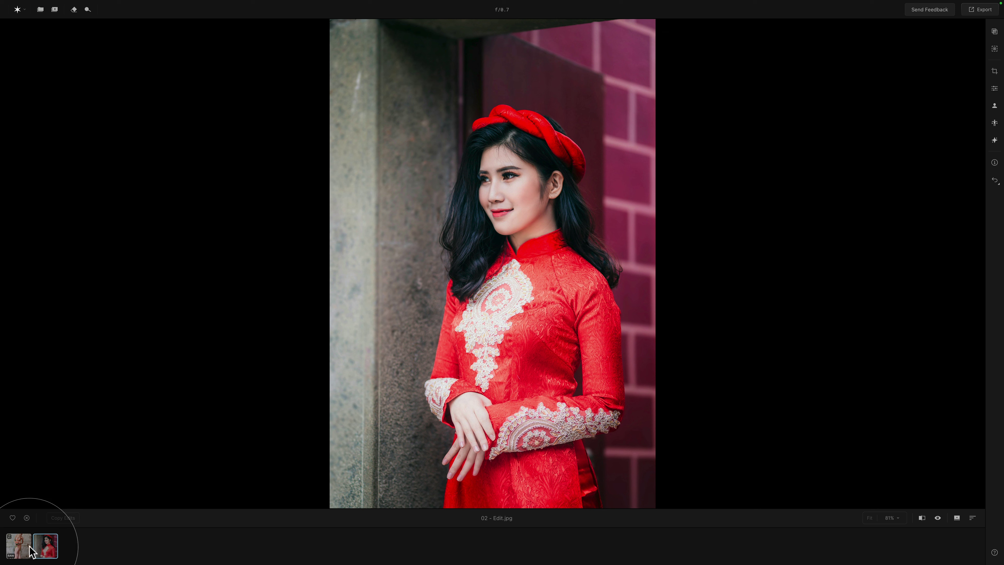
click(19, 548)
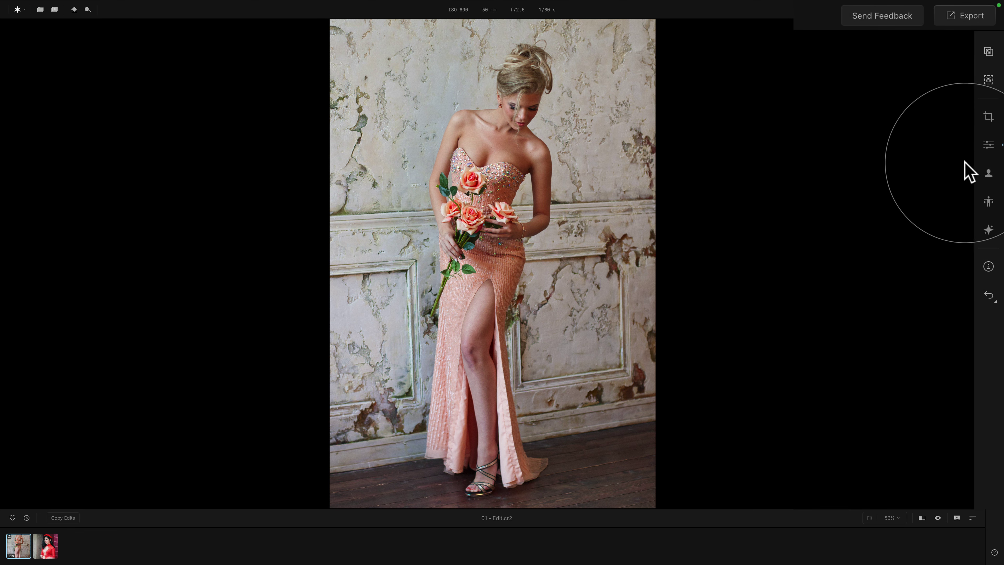
click(987, 145)
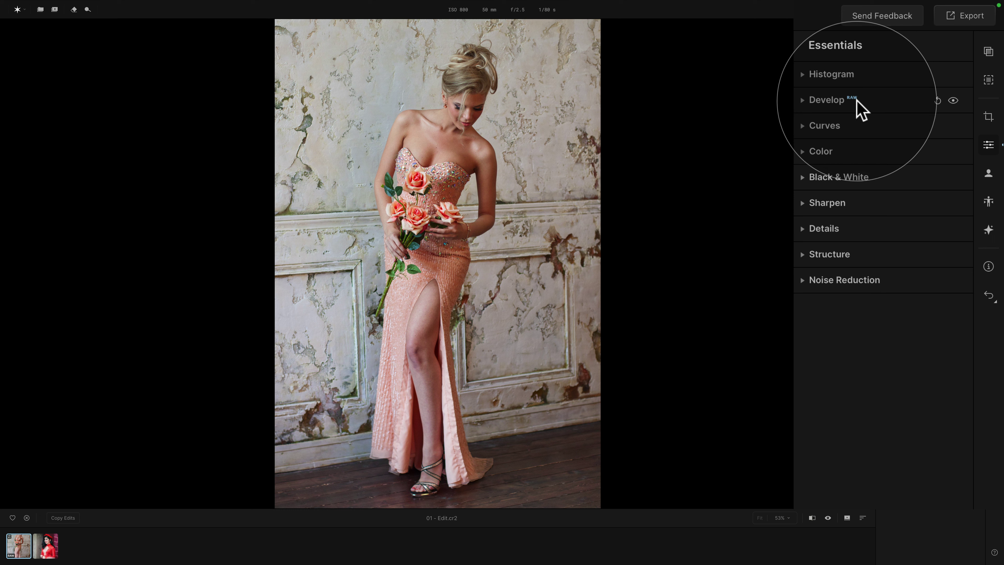
click(821, 101)
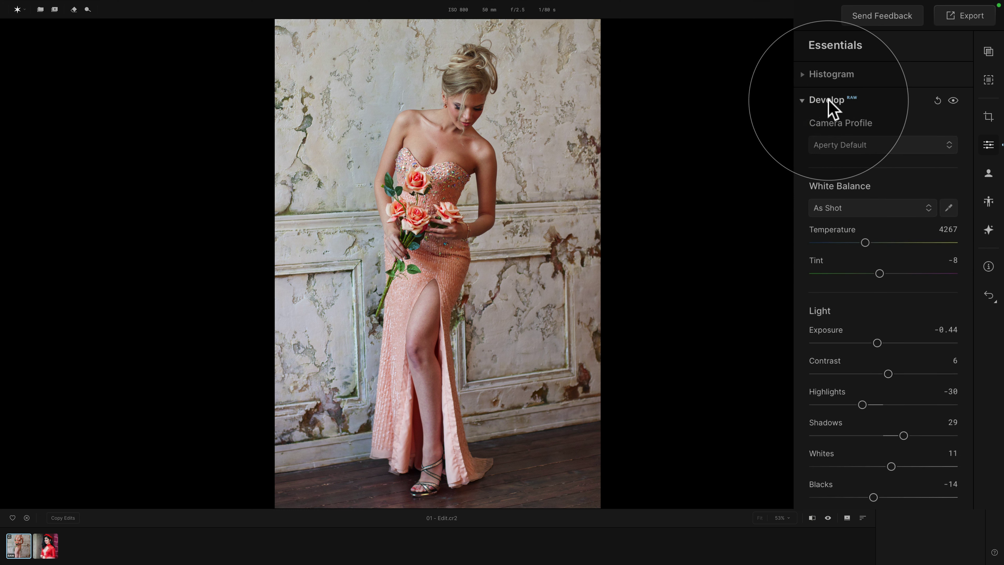
click(829, 101)
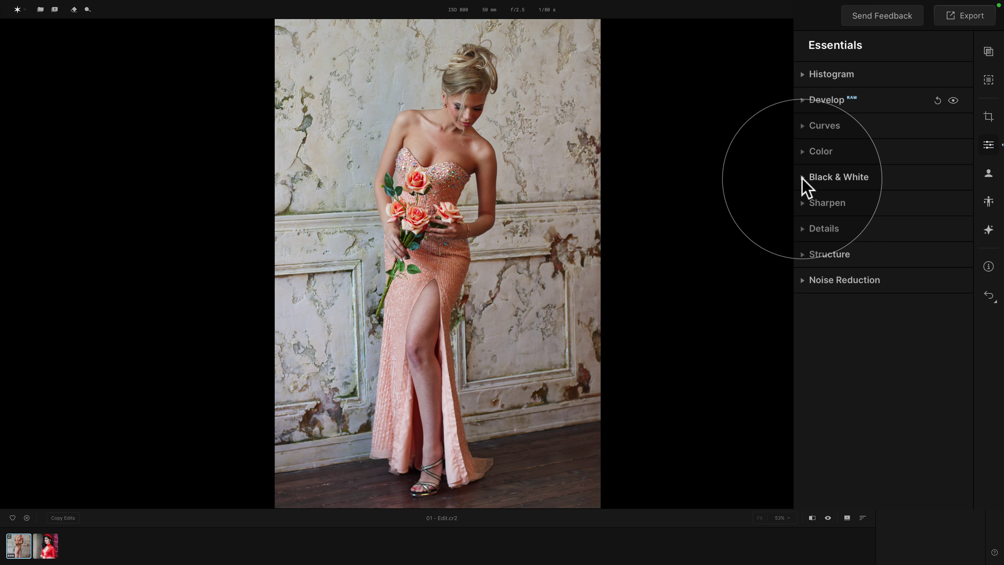
Step: Convert the peach-dress photo to black and white, comparing it once with the color version
click(833, 179)
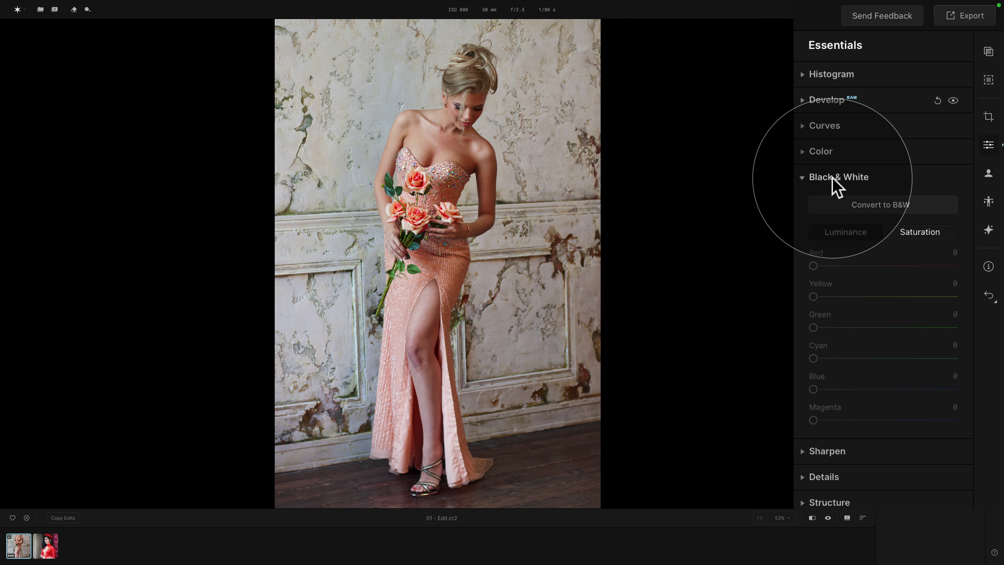
click(844, 205)
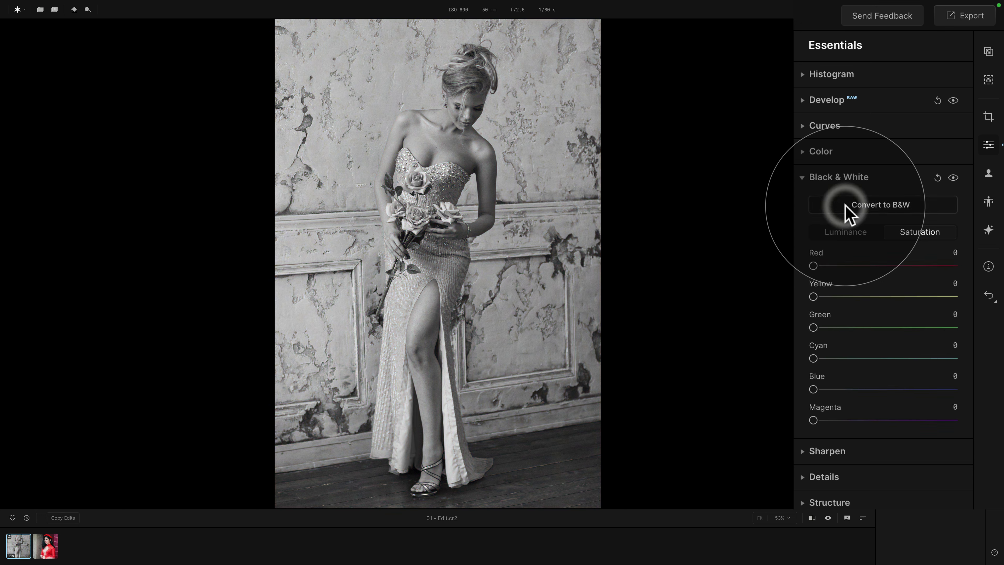
click(887, 213)
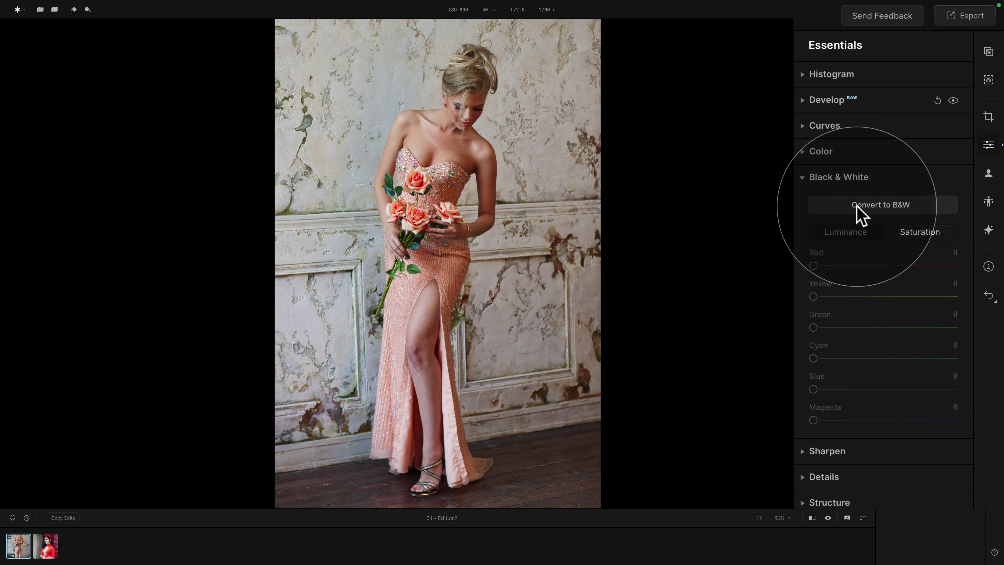
click(867, 210)
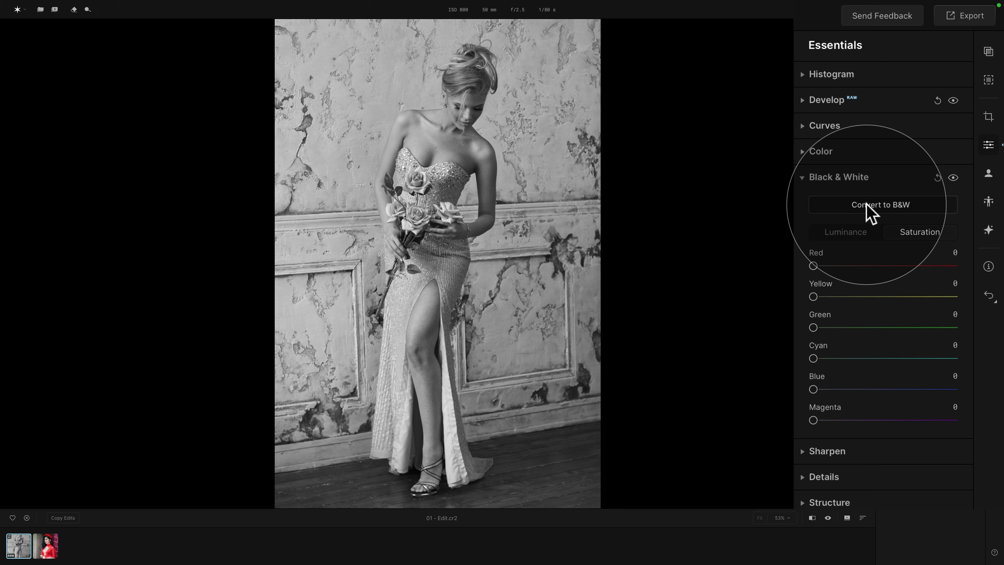
Step: Examine the Black & White Luminance and Saturation color controls and compare the converted photo with the color original, ending on Luminance
click(848, 234)
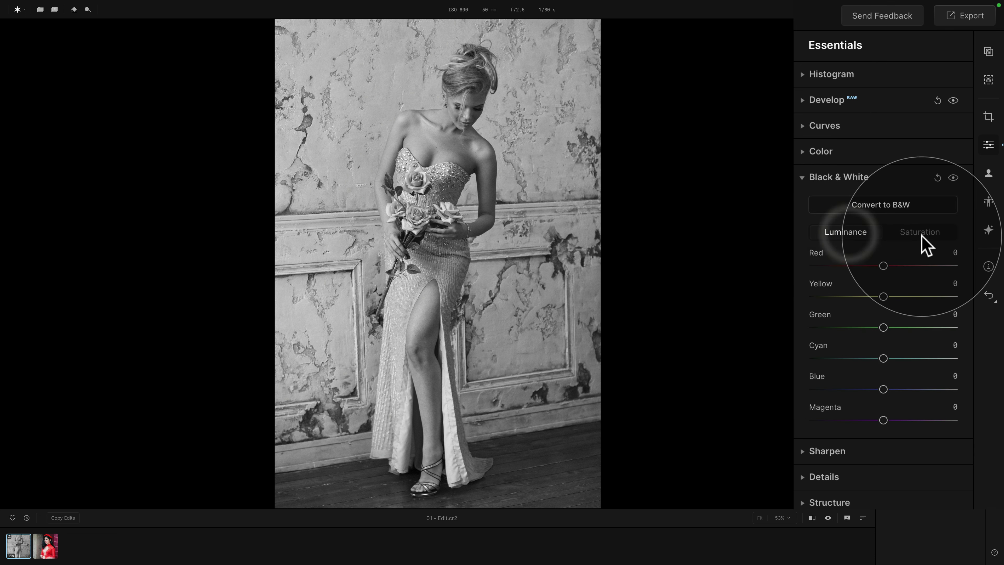
click(920, 230)
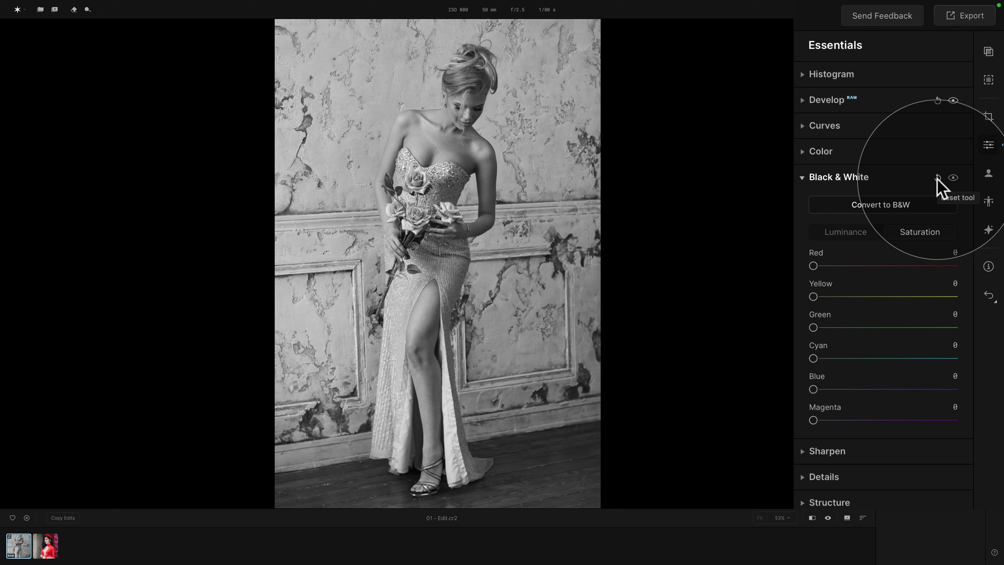
click(953, 177)
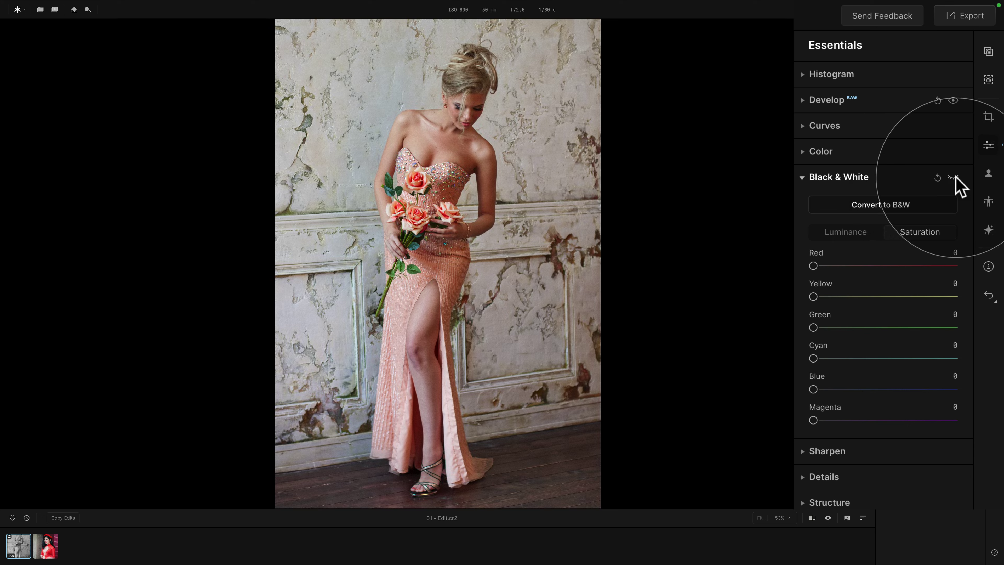
click(953, 178)
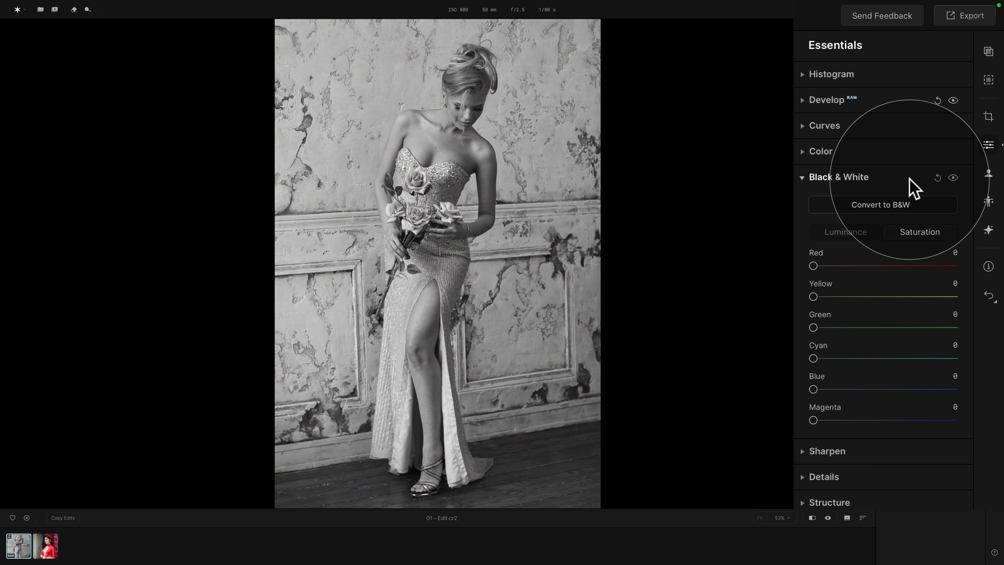
click(900, 207)
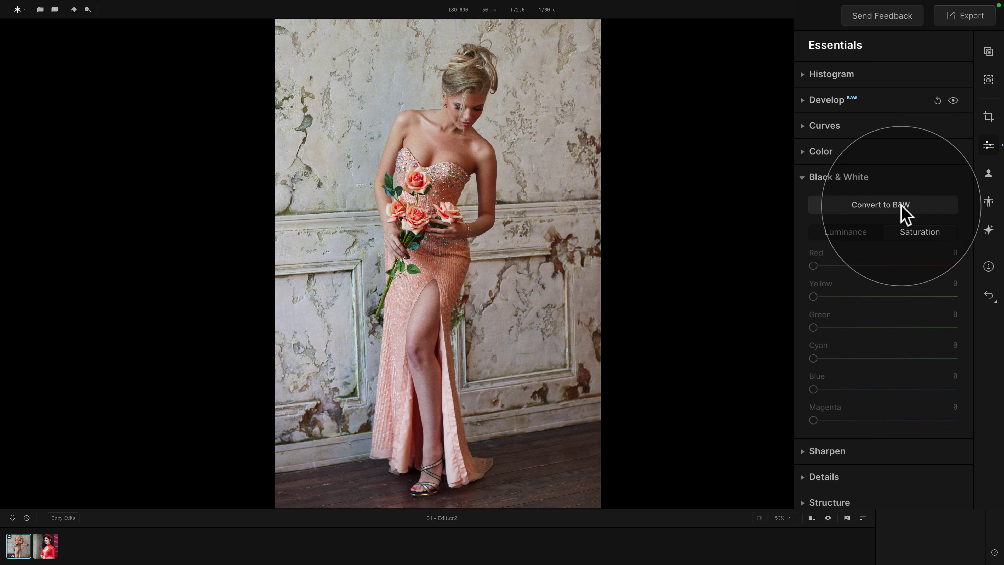
click(901, 205)
click(900, 206)
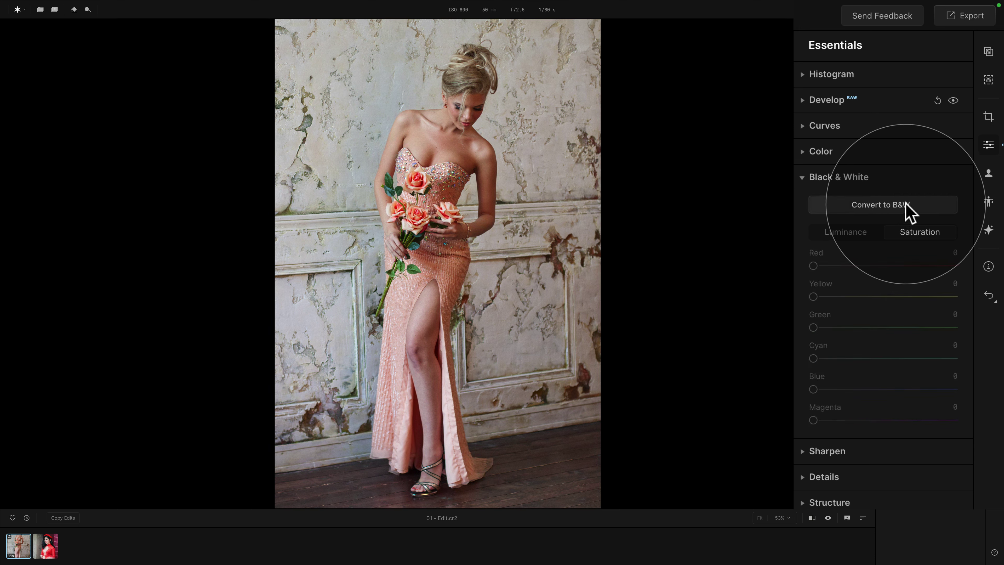
click(905, 208)
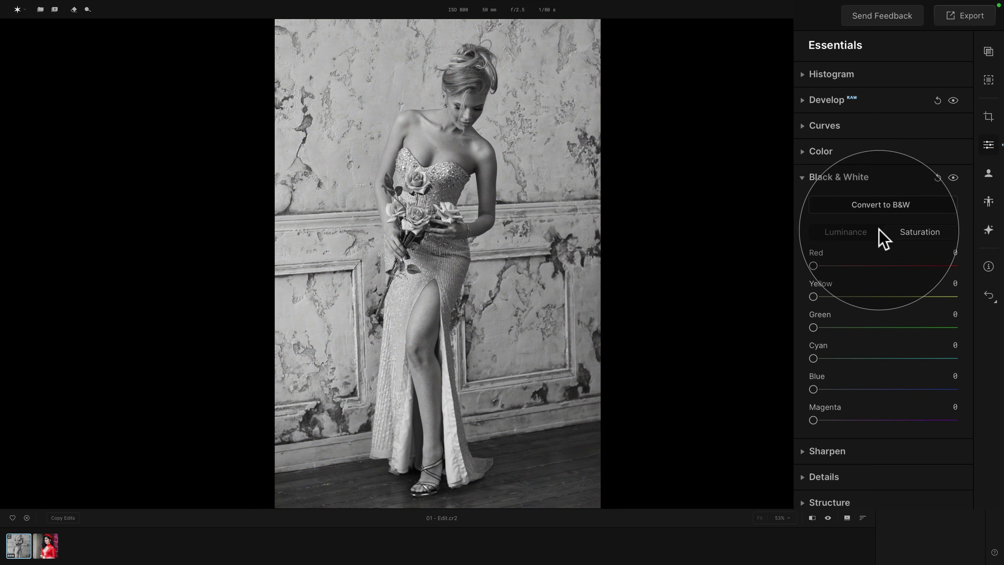
click(857, 237)
click(914, 238)
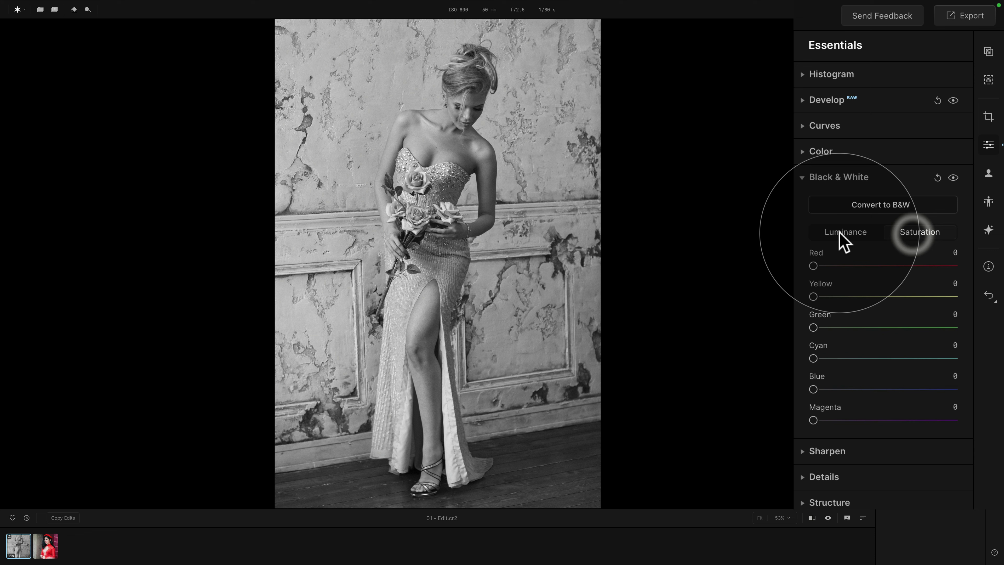
click(840, 233)
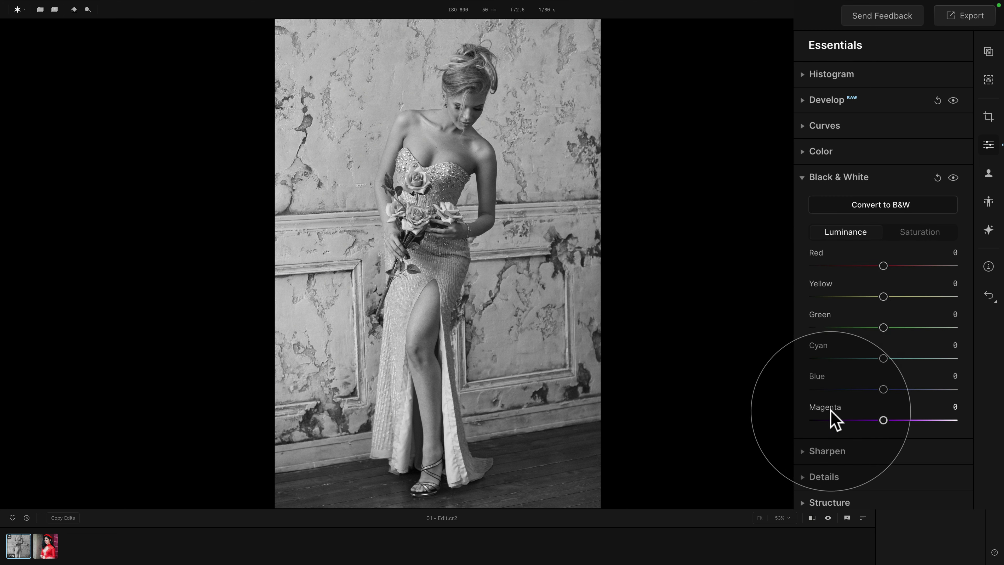
click(913, 233)
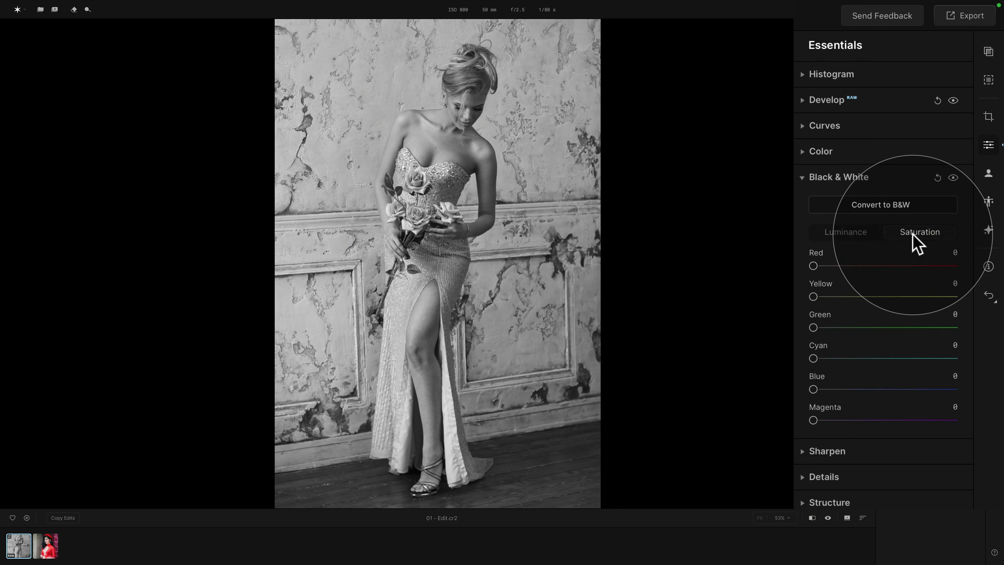
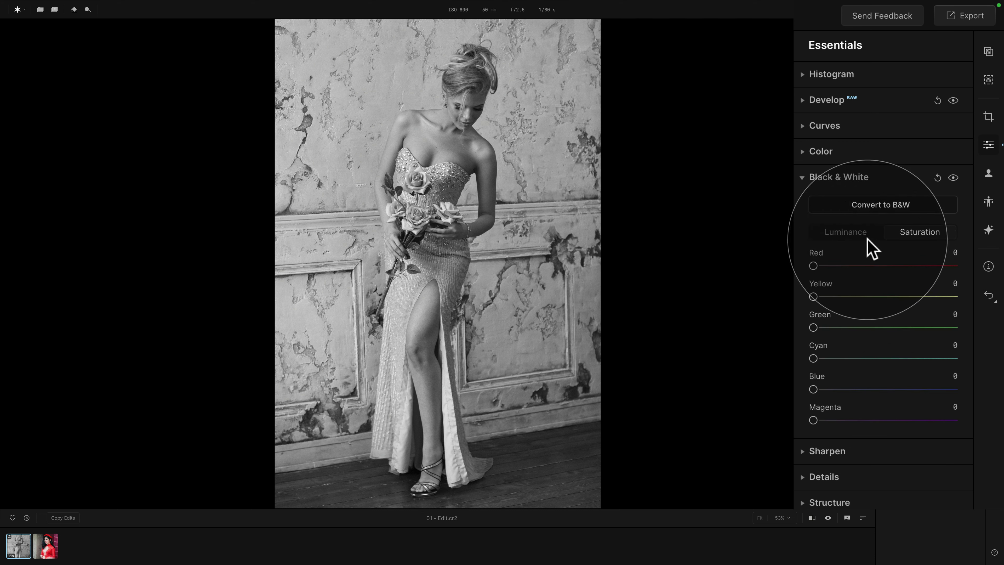
click(849, 232)
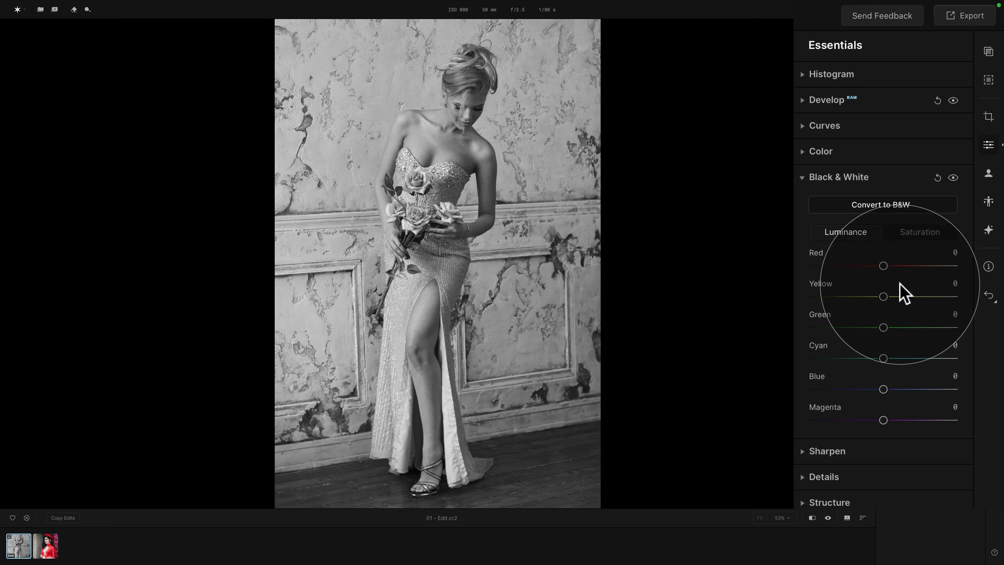
Step: Try the Red luminance at 100, compare the result with the color photo, and reset Red to 0
drag(885, 267, 960, 270)
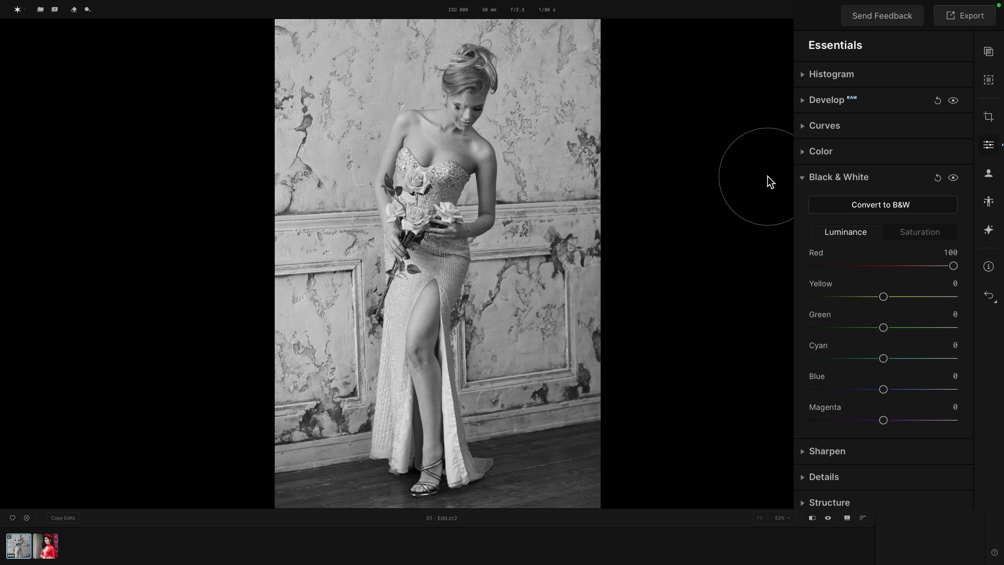
click(890, 209)
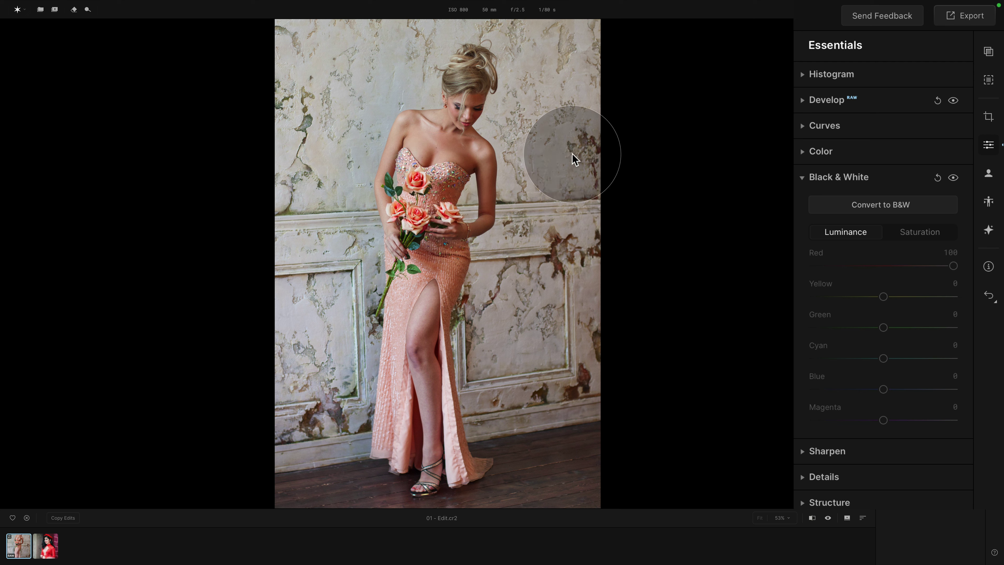
click(890, 207)
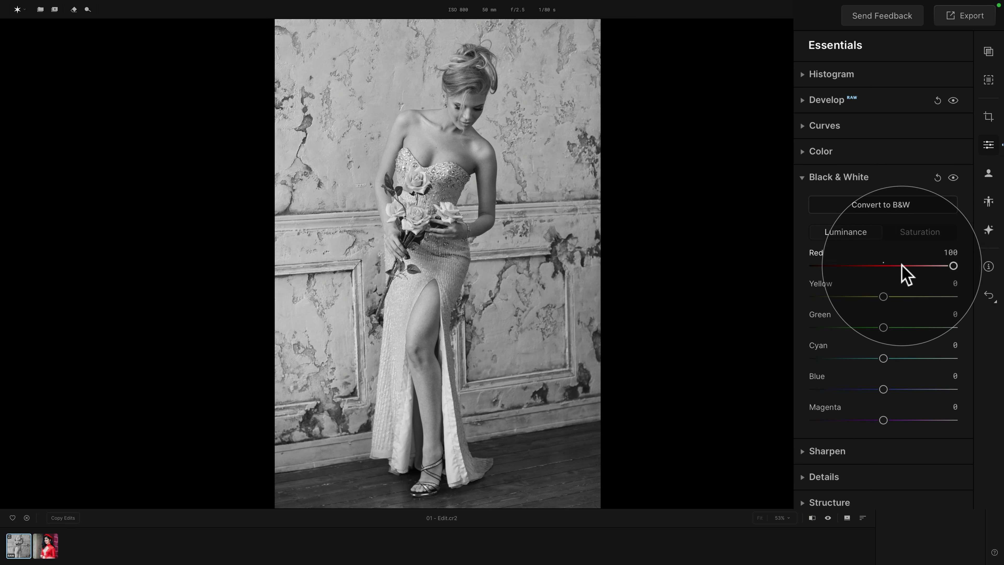
double_click(878, 264)
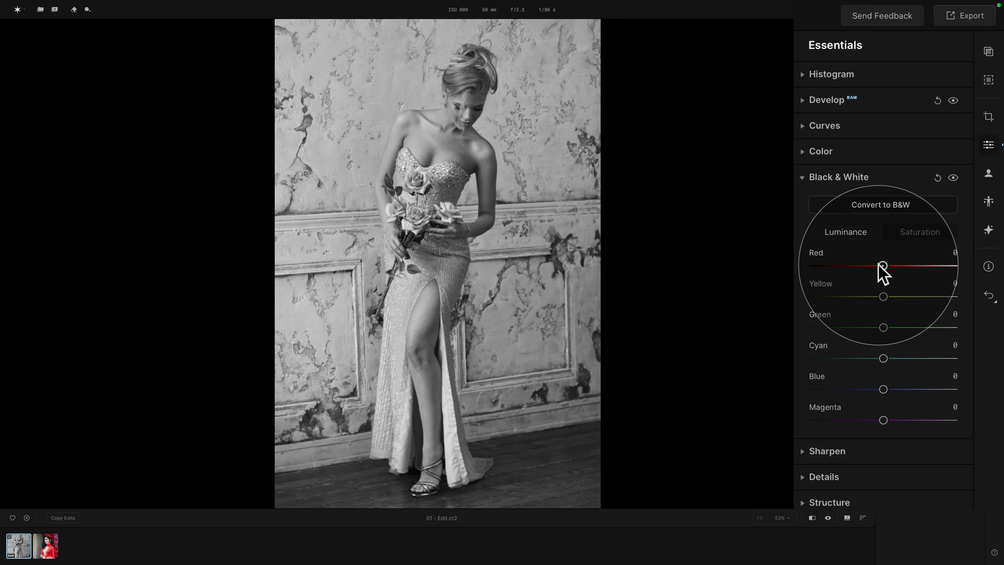
Step: Set the black-and-white luminance to Red 34, Yellow 34, Green -17, Cyan 49, Blue -19 and Magenta 14
mouse_move(878, 264)
mouse_down()
mouse_move(861, 265)
mouse_move(889, 265)
mouse_move(861, 268)
mouse_move(870, 266)
mouse_up()
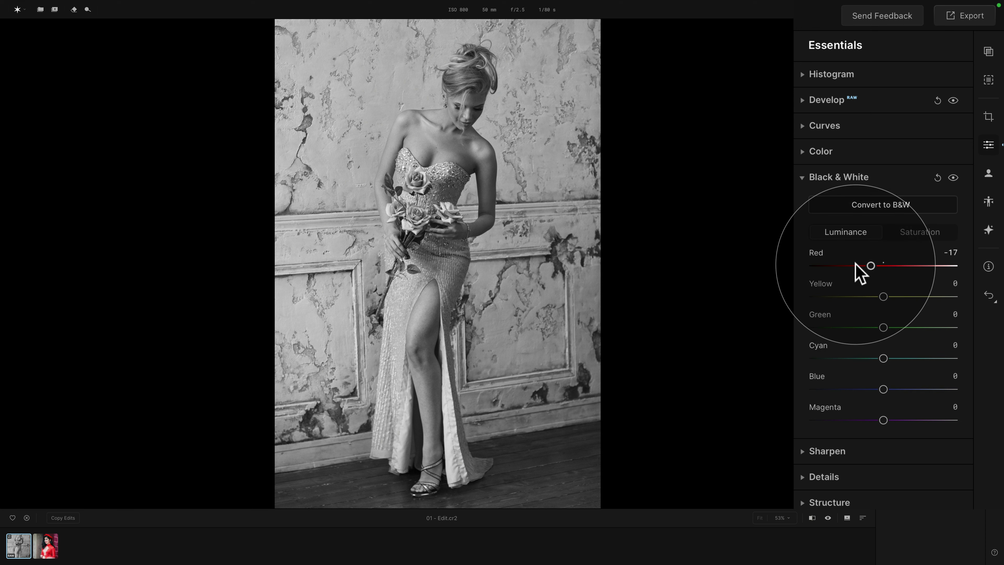
drag(878, 271, 916, 302)
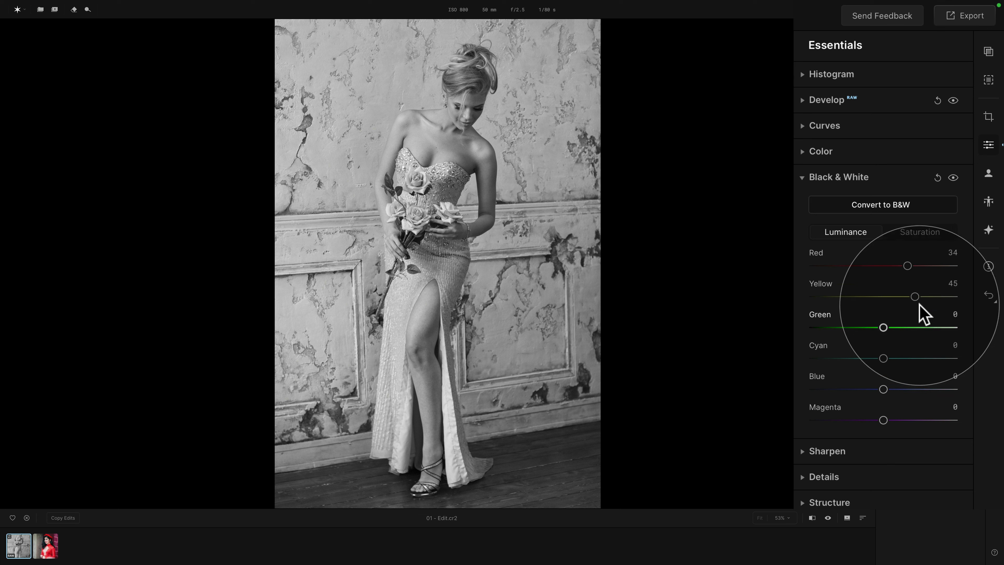
drag(881, 307, 918, 358)
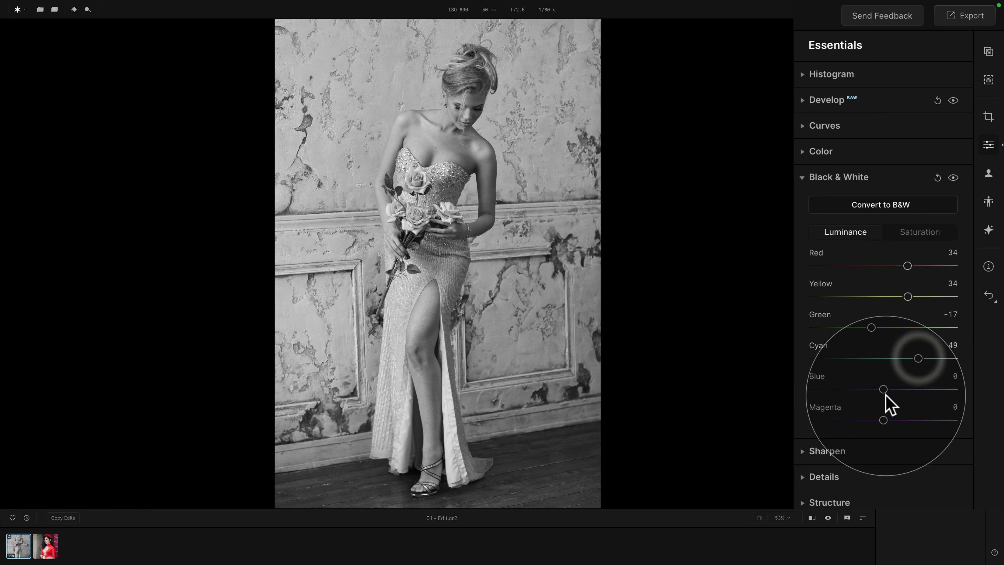
drag(883, 389, 894, 425)
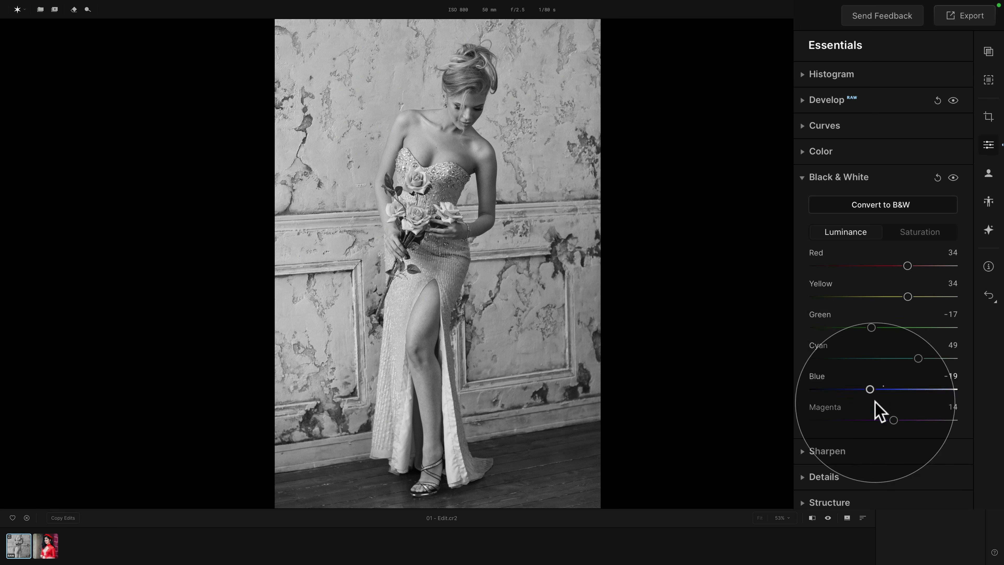
Step: Reset the Green, Cyan, Blue and Magenta luminance to 0 and raise the Red luminance to 50
double_click(835, 406)
double_click(821, 379)
double_click(828, 349)
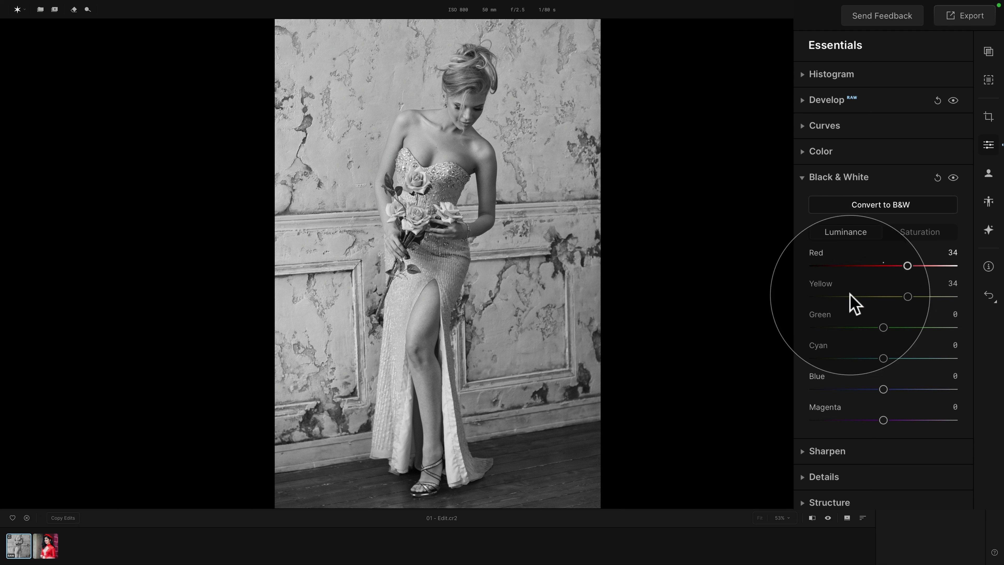
drag(909, 267, 911, 304)
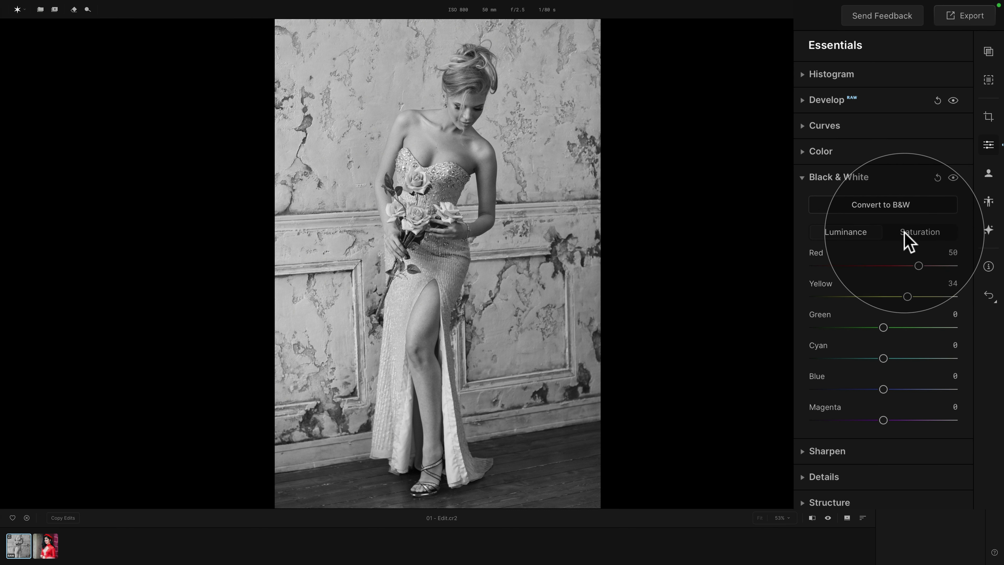
Step: Convert the red-dress photo 02 - Edit.jpg to black and white and bring back red with a Red saturation of 21
click(45, 548)
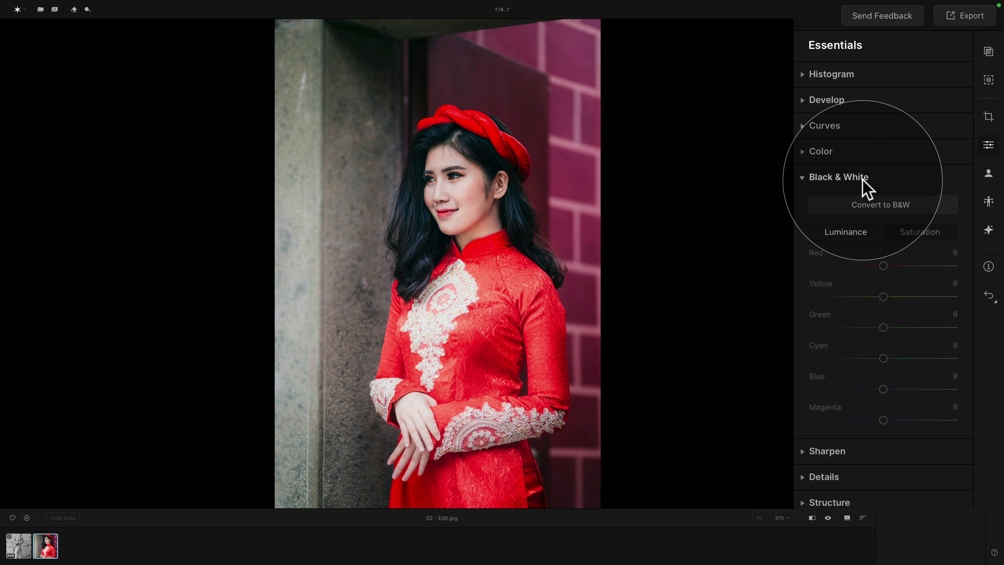
click(891, 206)
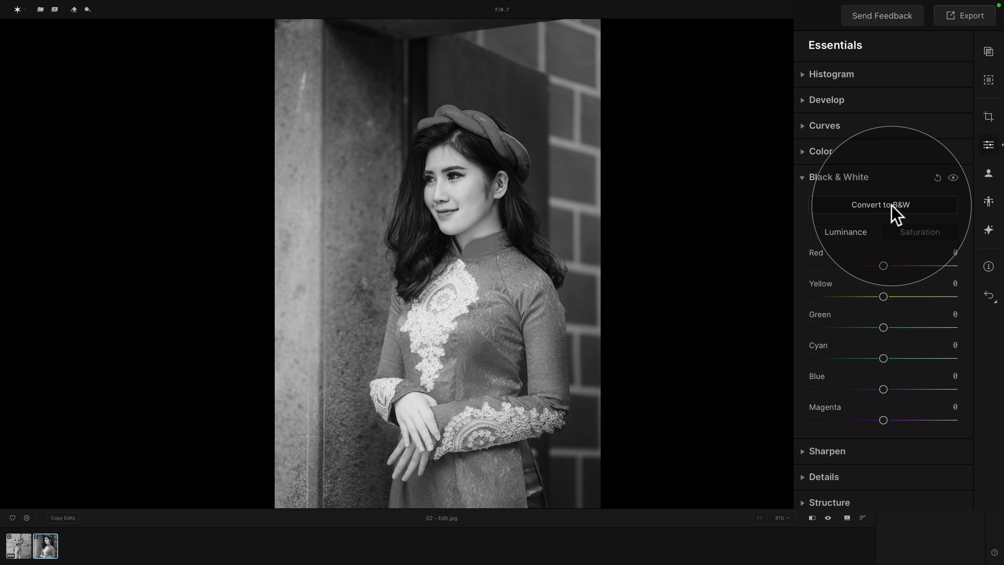
click(918, 234)
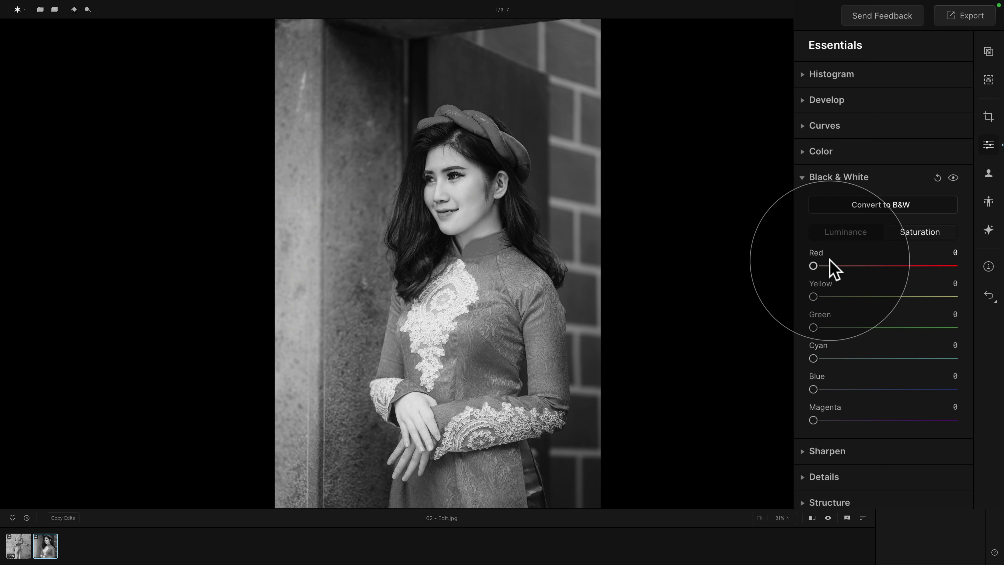
drag(813, 266, 842, 265)
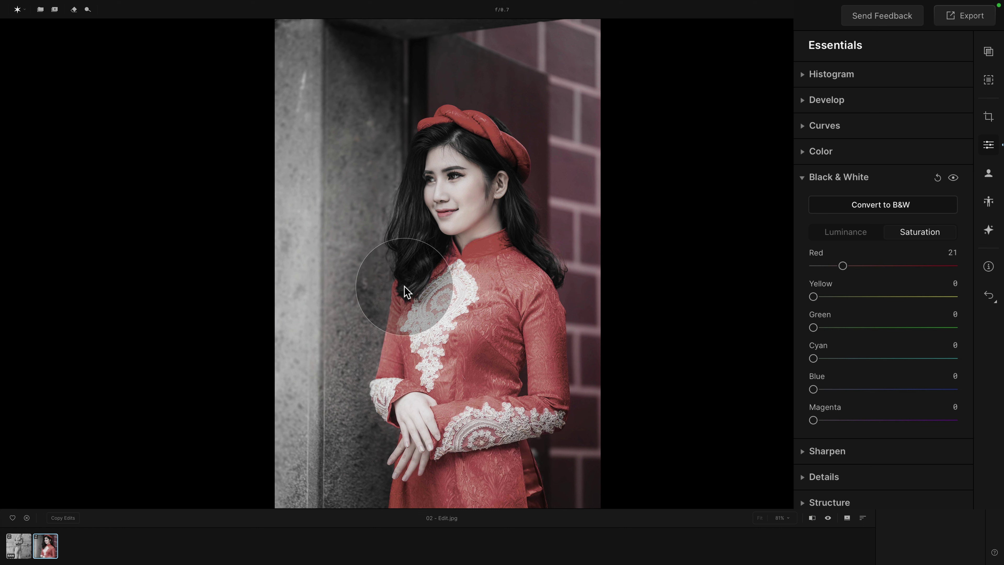
Step: Compare the dress at Red saturation 34, 0 and 36, and settle on a Red saturation of 42
drag(842, 265, 861, 265)
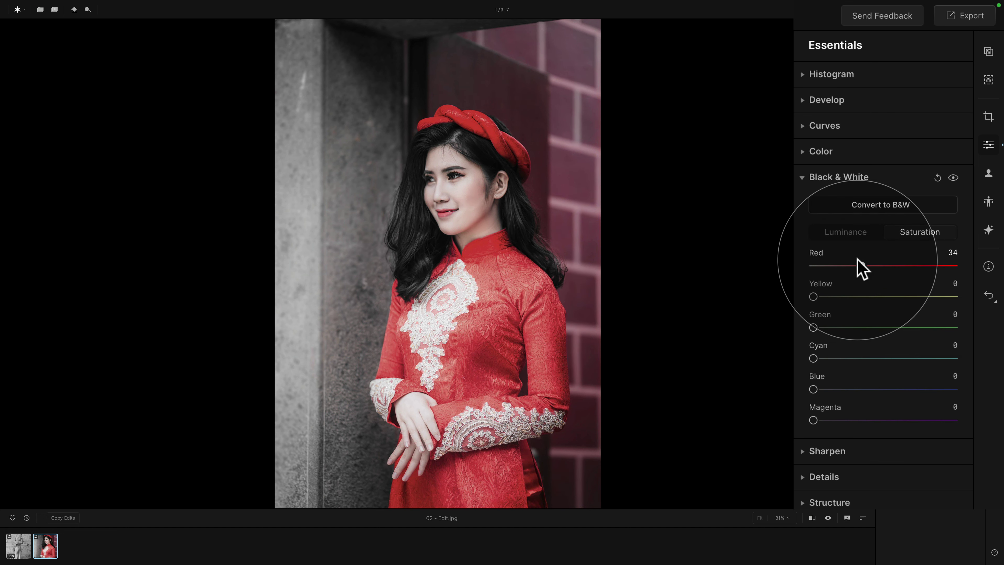
drag(858, 266, 810, 329)
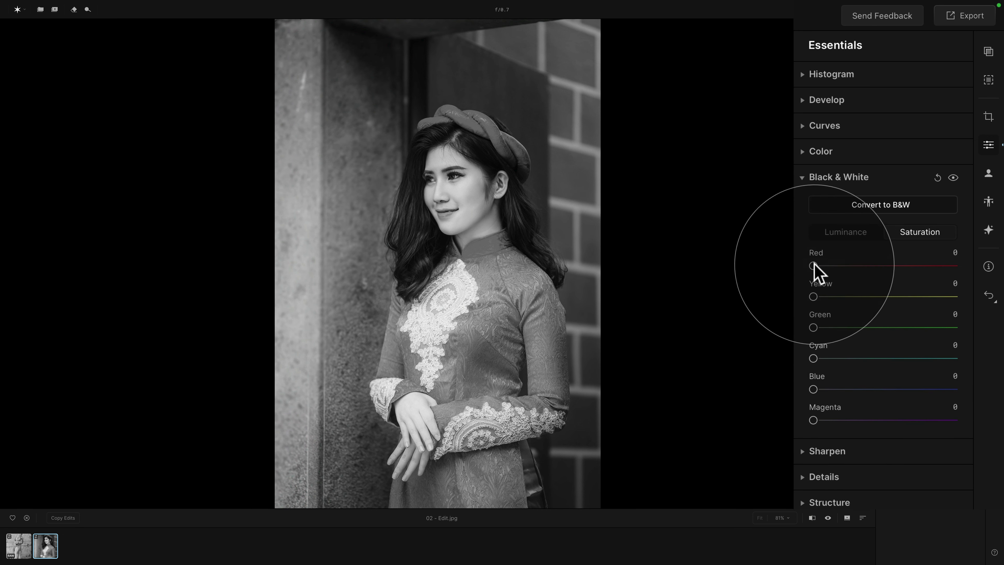
drag(815, 265, 863, 266)
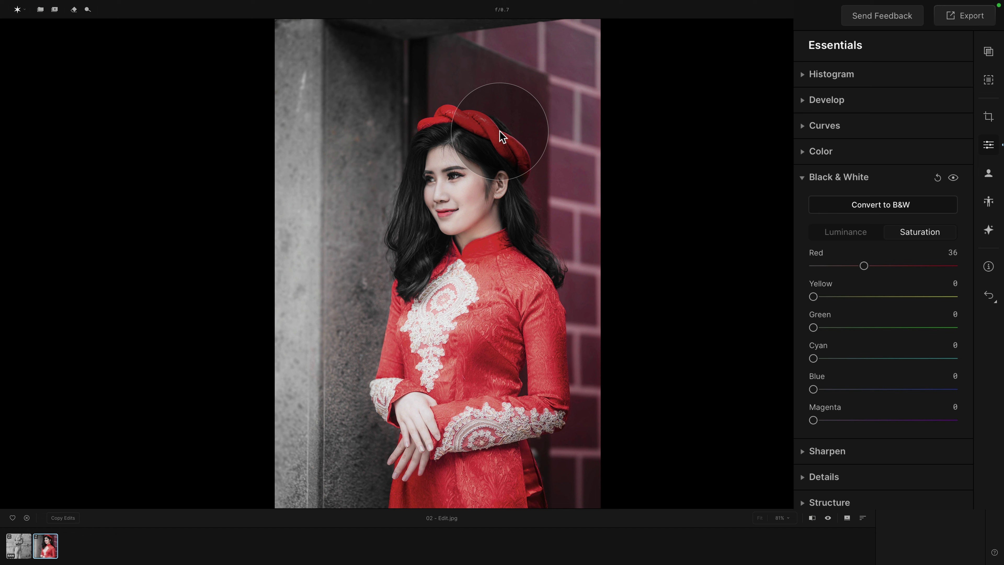
drag(864, 265, 873, 265)
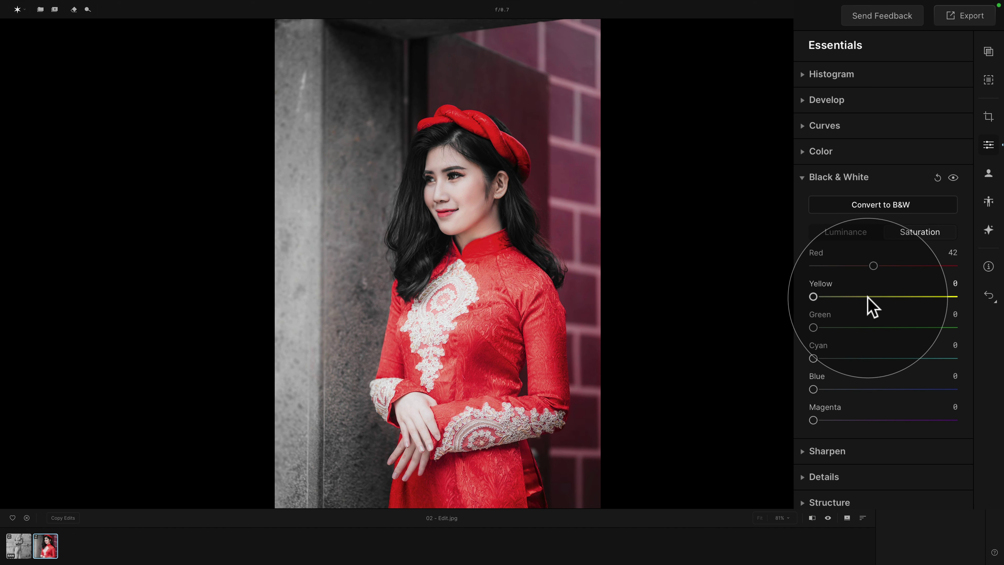
Step: Add a new brush mask to the photo and save it without painting any strokes
click(988, 82)
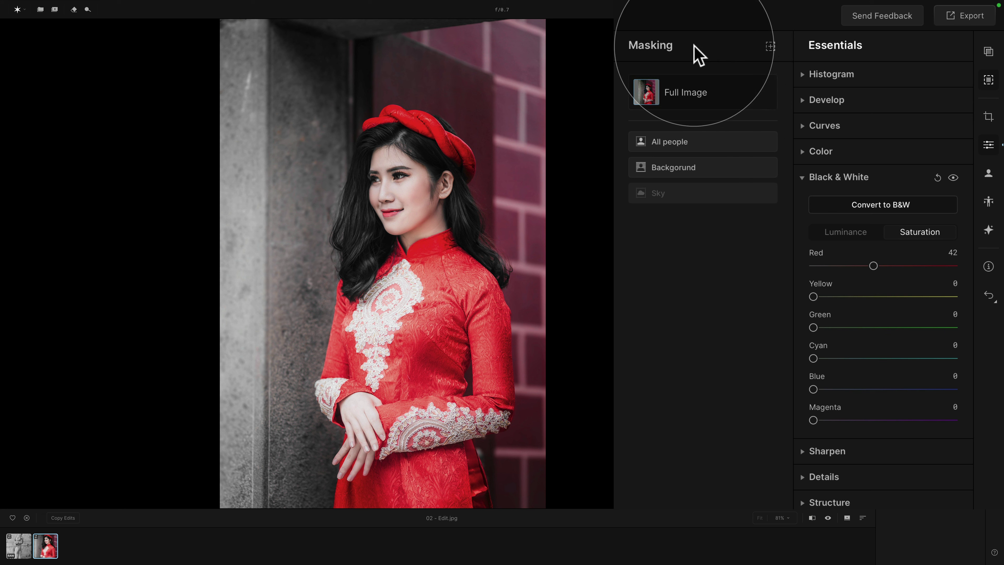
click(770, 47)
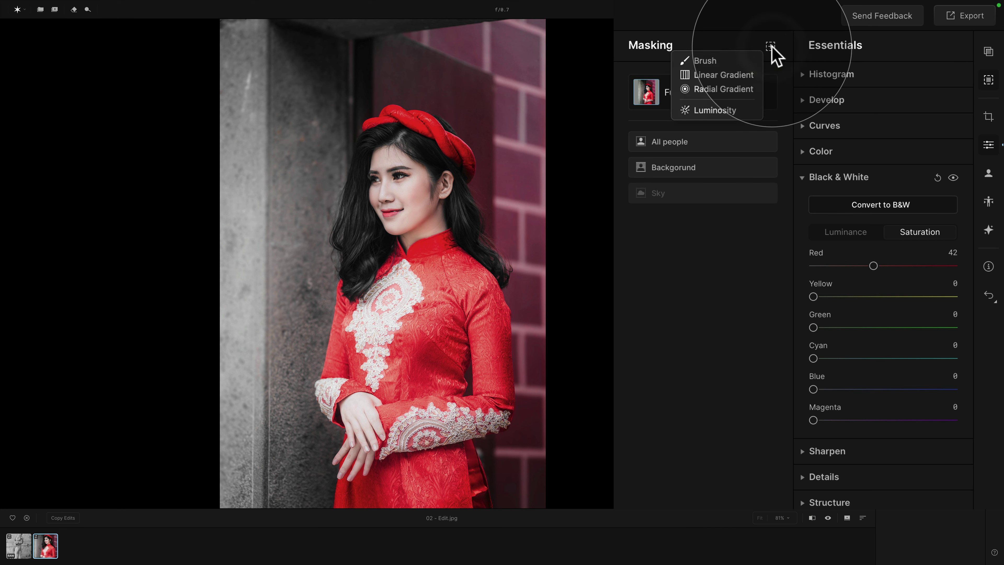
click(733, 60)
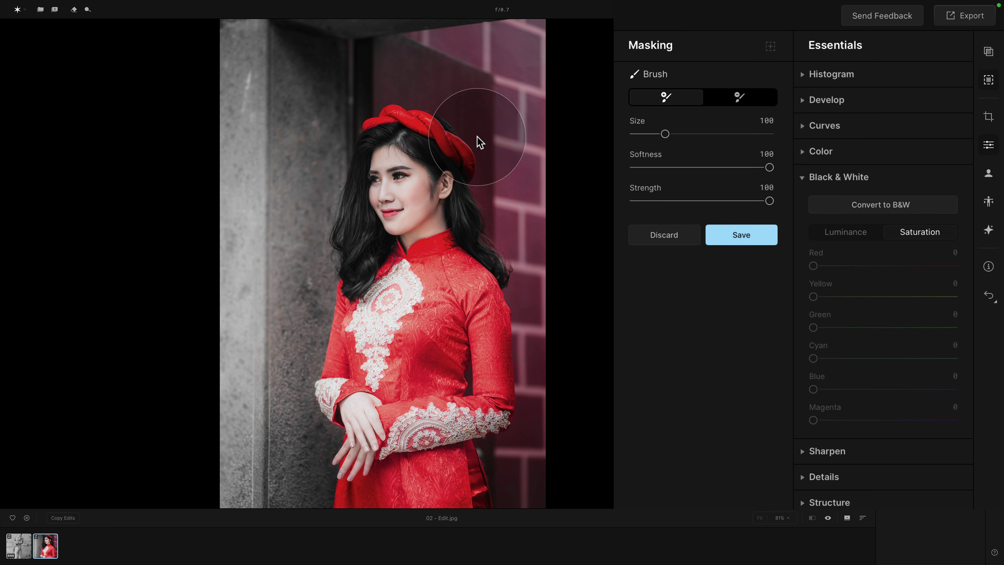
click(755, 238)
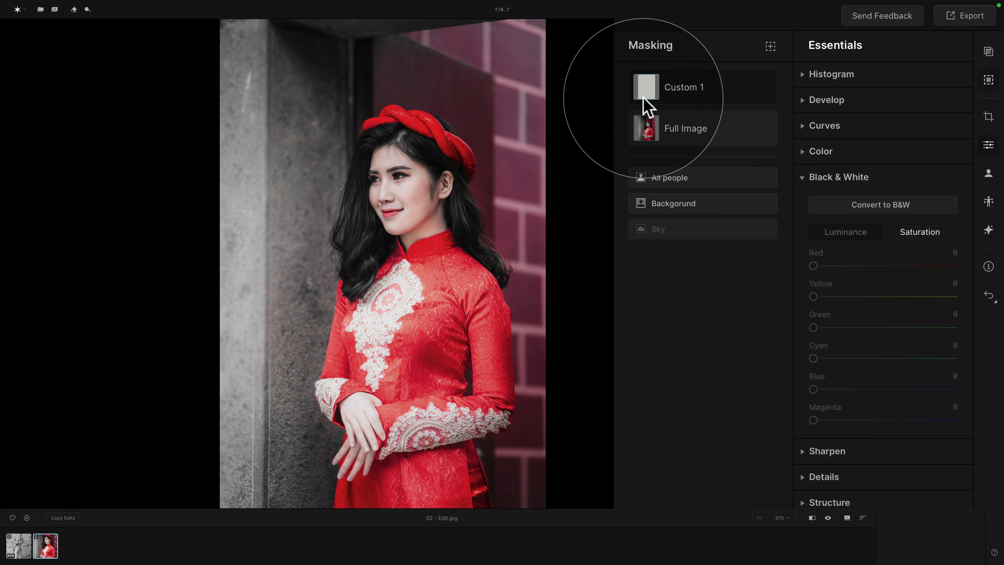
Step: Subtract the person from the Custom 1 mask and convert the masked background to black and white
mouse_move(658, 88)
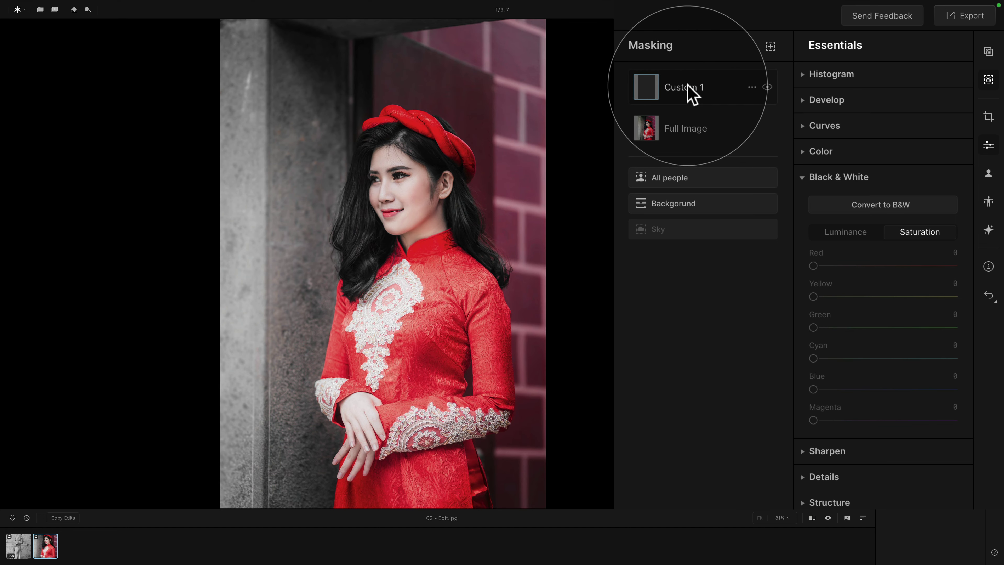
click(752, 87)
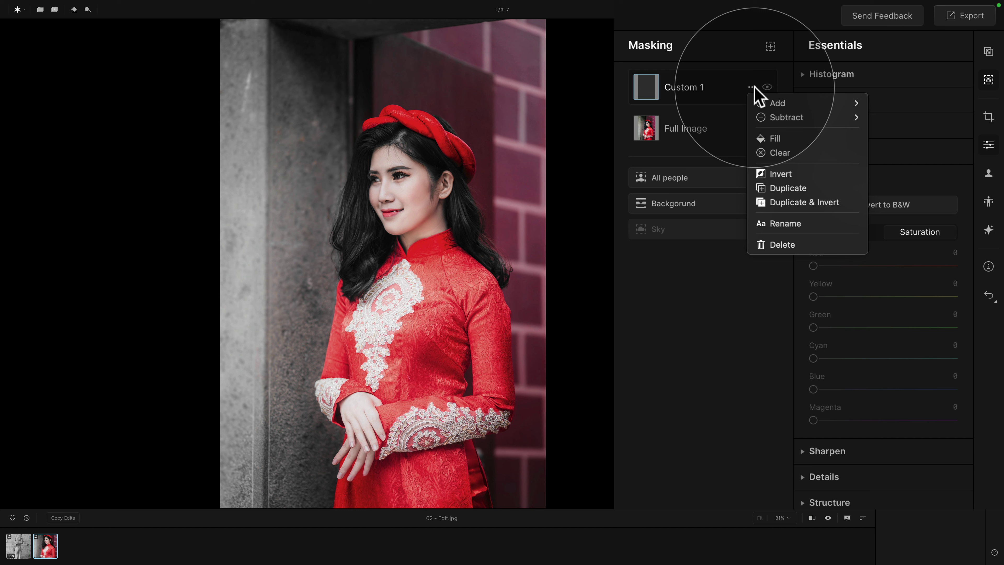
mouse_move(791, 118)
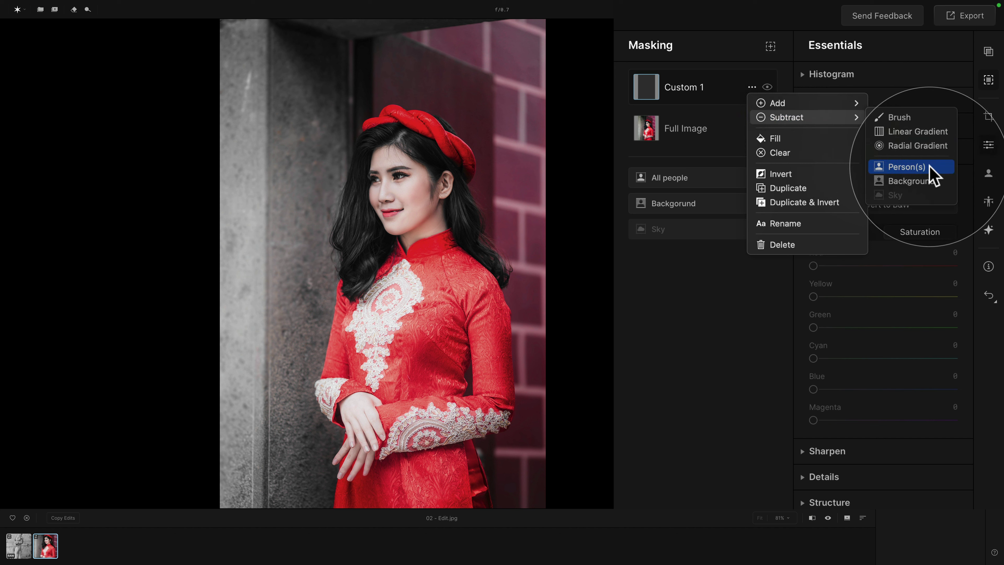
click(932, 174)
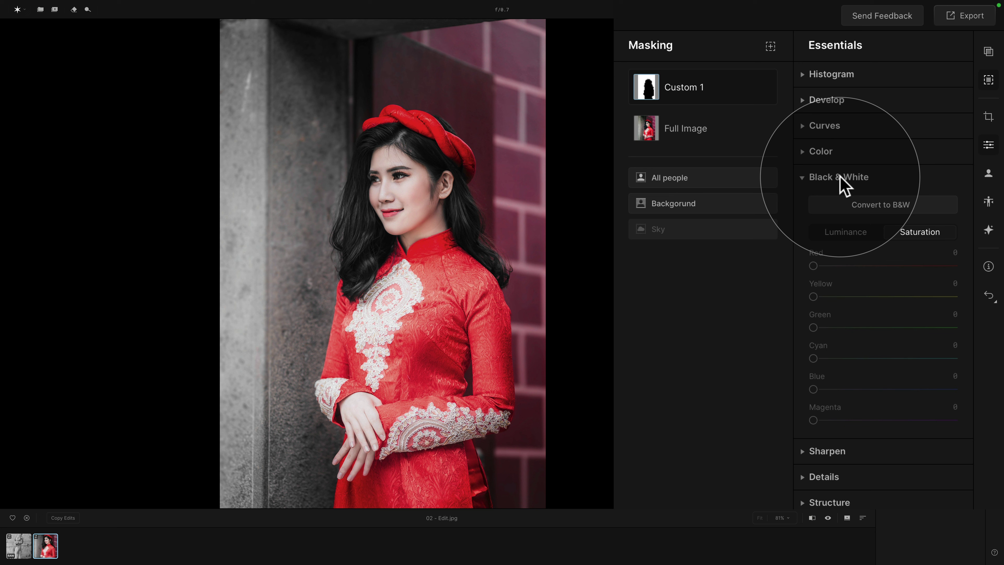
click(869, 204)
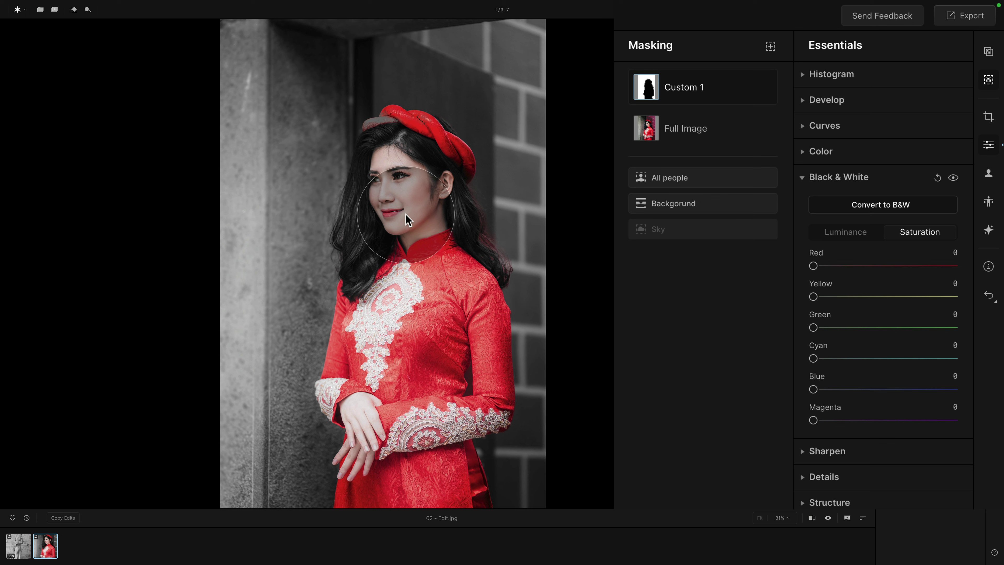
drag(405, 214, 395, 190)
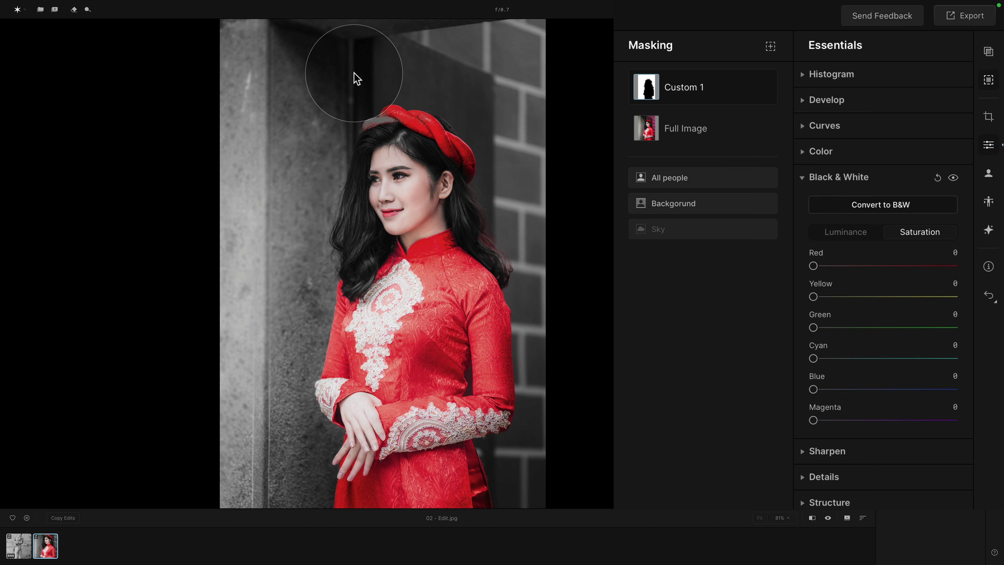
Step: Start subtracting from the Custom 1 mask with a brush of size 80 and softness 50 for the headband
key(ctrl+plus)
key(ctrl+plus)
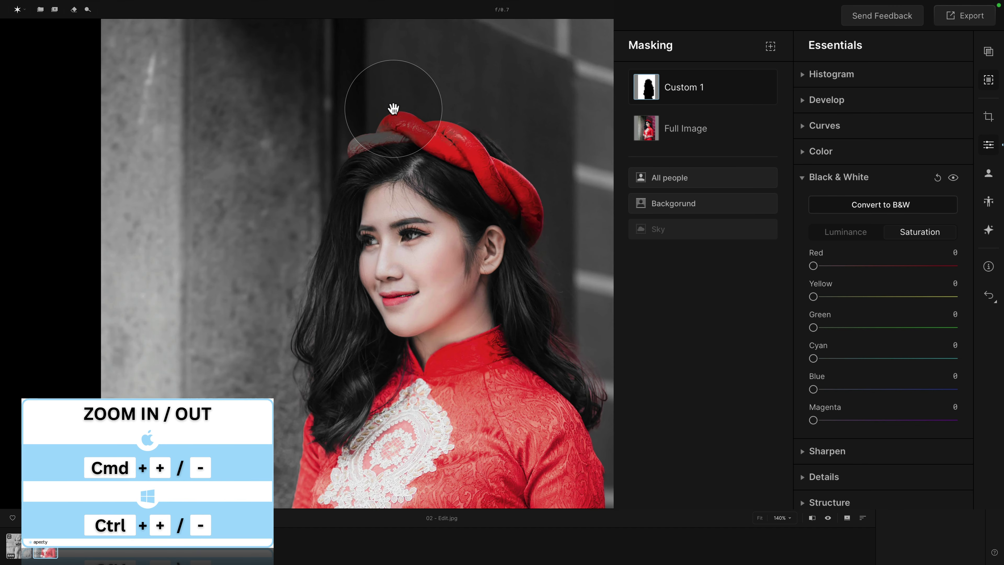
key(ctrl+plus)
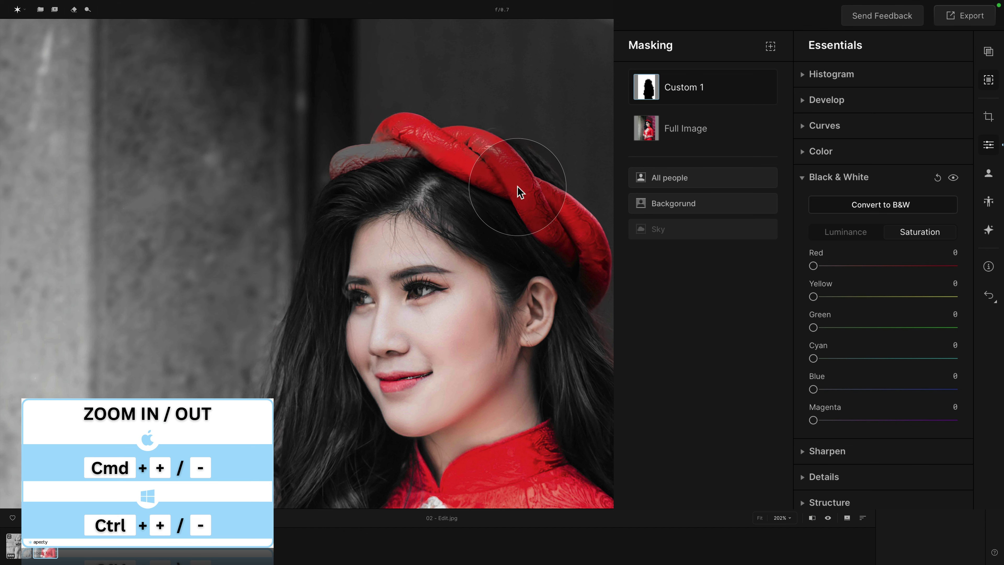
scroll(518, 188, down, 3)
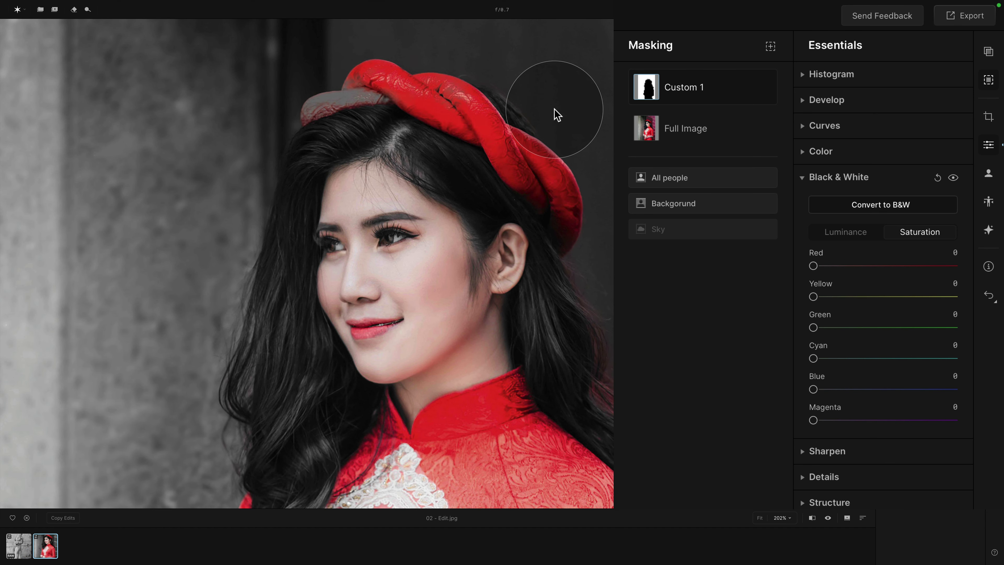
mouse_move(711, 99)
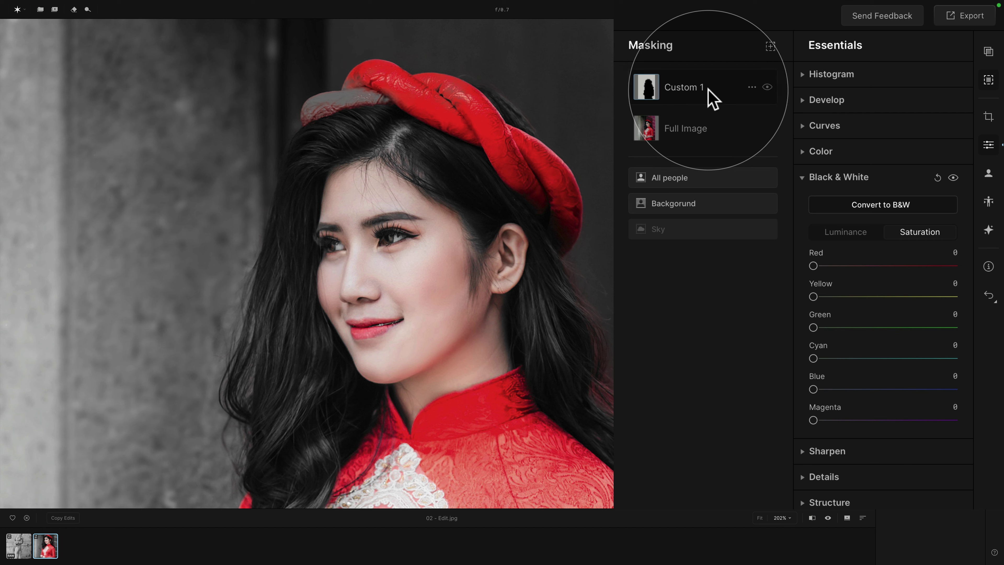
click(752, 87)
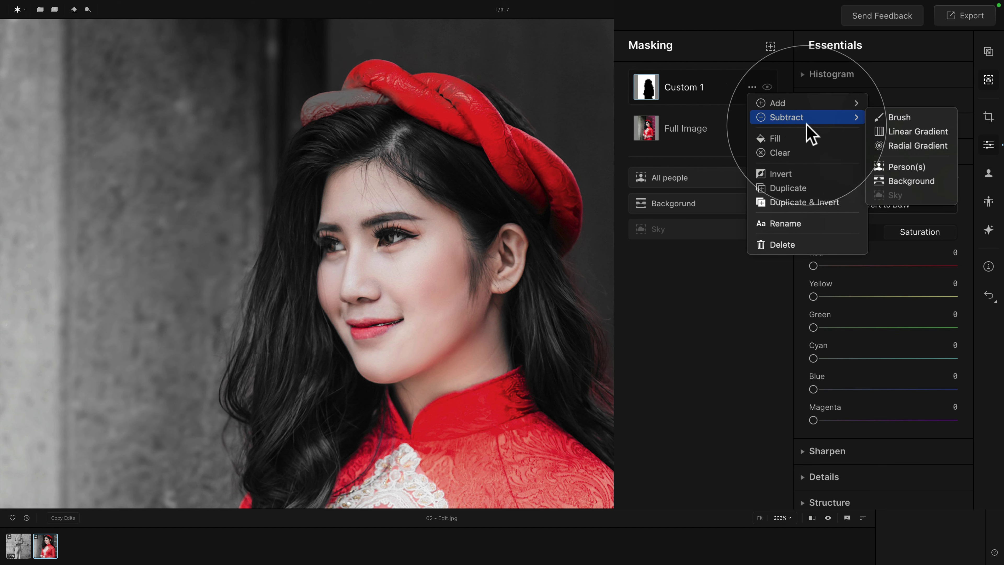
click(910, 118)
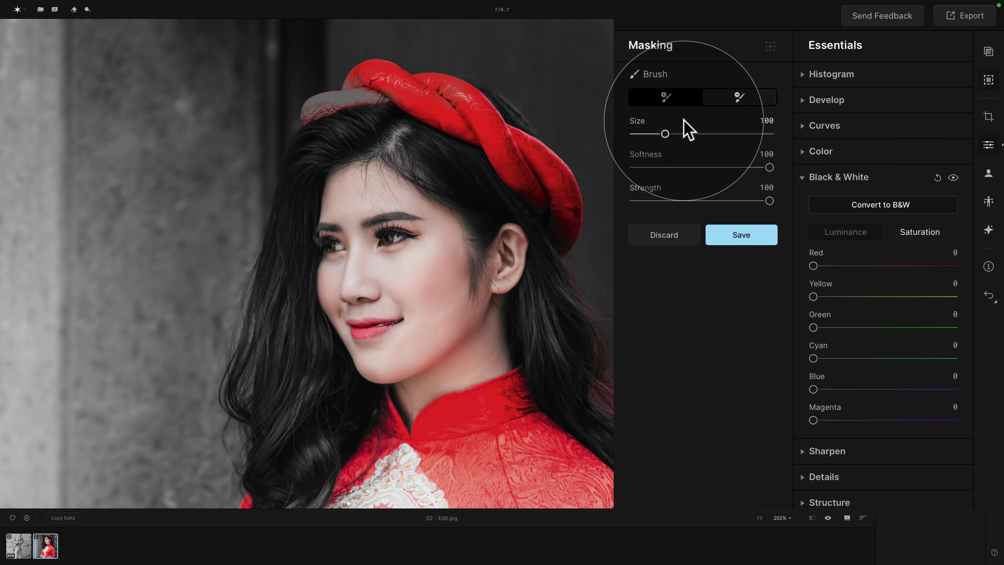
key(bracketleft)
key(bracketleft)
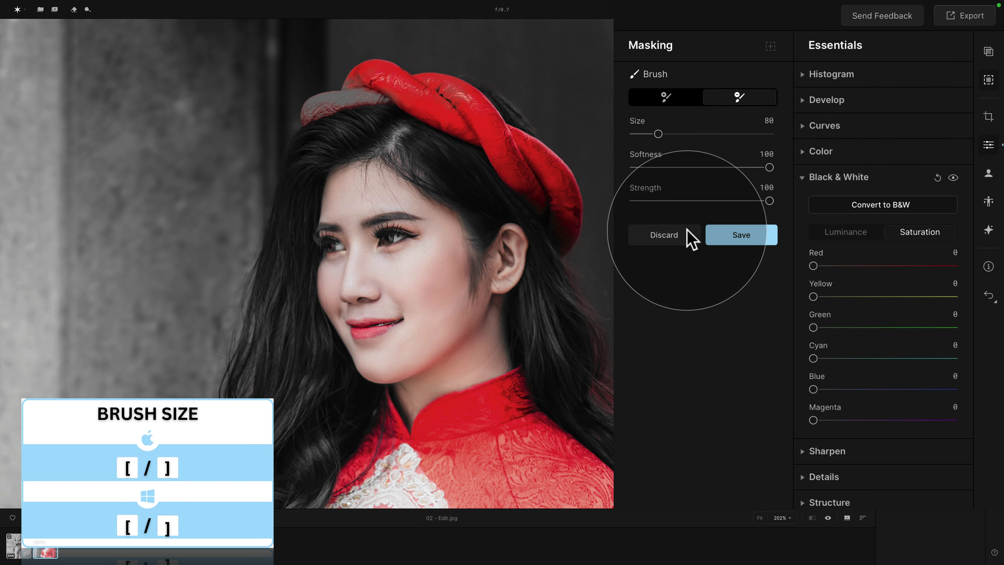
click(673, 167)
drag(674, 167, 699, 168)
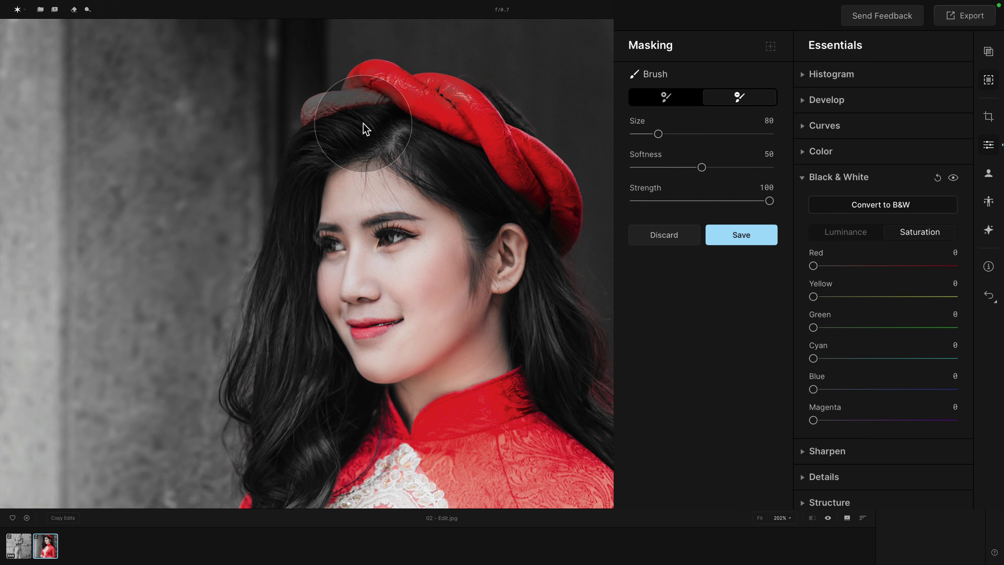
Step: Brush the grey front part of the headband out of the mask, reducing the brush size to 56 for the tip
mouse_move(391, 96)
mouse_down()
mouse_move(373, 102)
mouse_move(360, 89)
mouse_move(315, 110)
mouse_move(347, 132)
mouse_move(322, 121)
mouse_up()
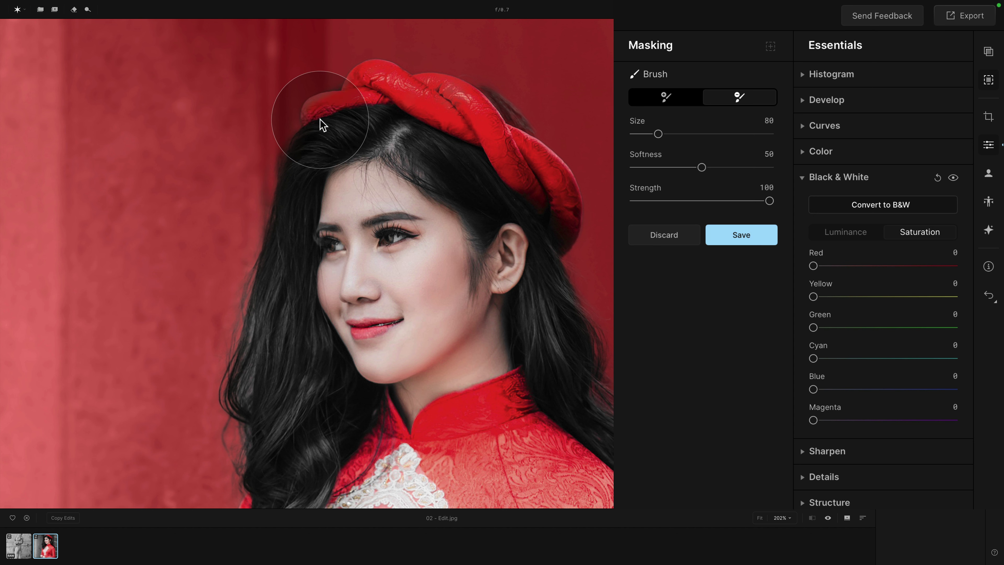
key(bracketleft)
key(bracketleft)
key(bracketleft)
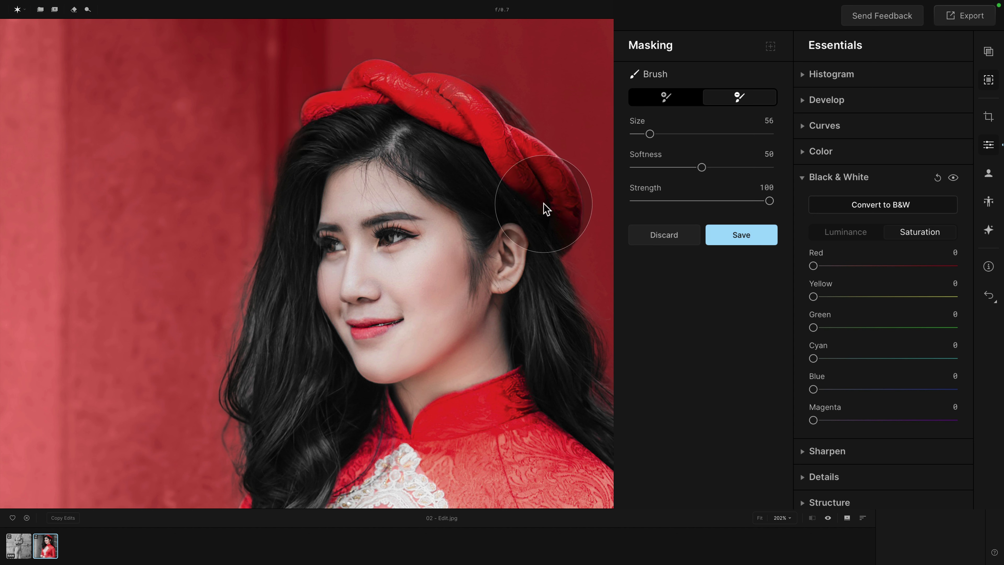
Step: Paint the reddish background fringe behind the woman's hair into the mask with the size 56 brush and save the mask
key(space)
mouse_move(527, 261)
mouse_down()
mouse_move(506, 169)
mouse_move(356, 134)
mouse_move(360, 154)
mouse_up()
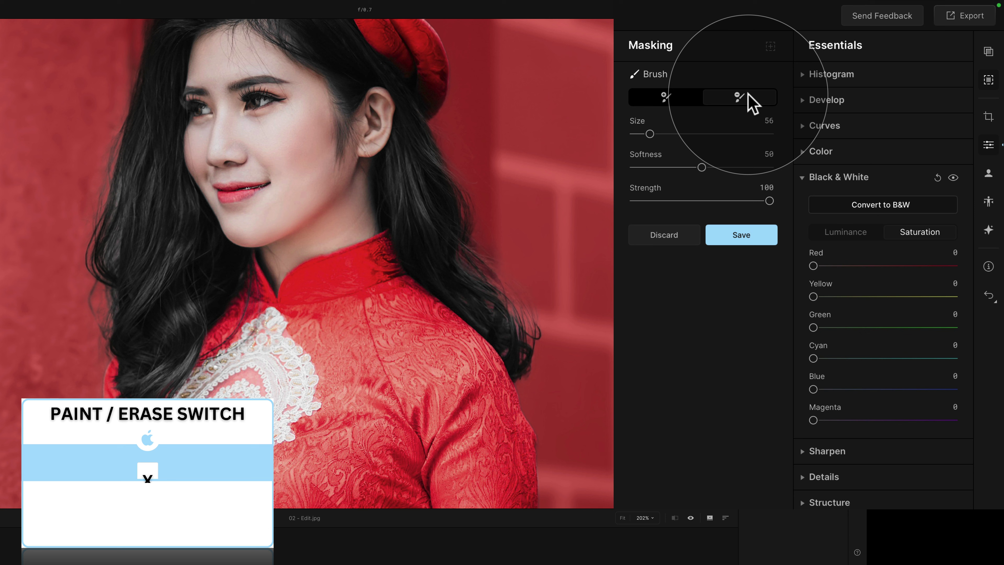
click(658, 97)
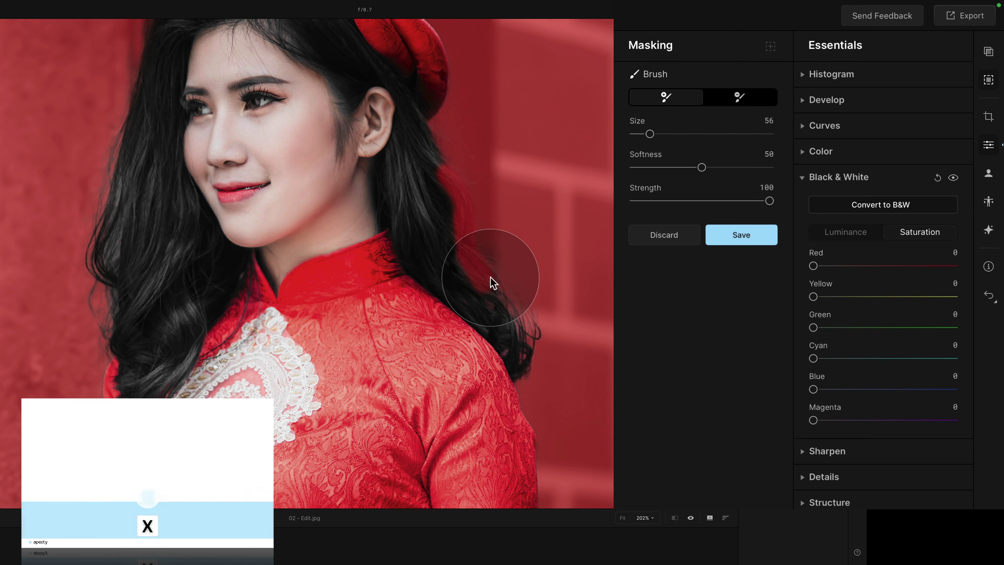
mouse_move(490, 277)
mouse_down()
mouse_move(501, 312)
mouse_move(535, 337)
mouse_move(513, 277)
mouse_move(533, 310)
mouse_move(442, 140)
mouse_up()
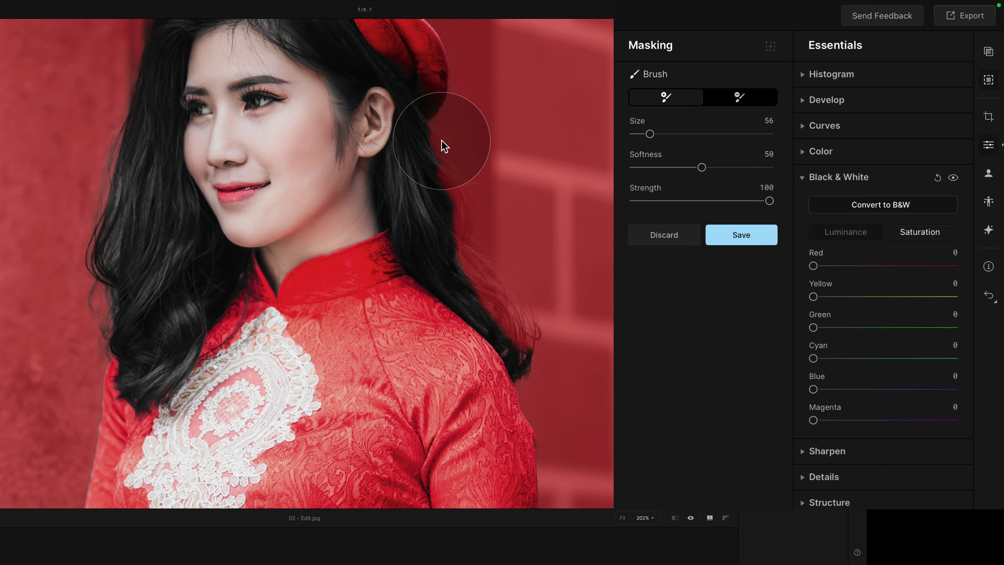
click(766, 238)
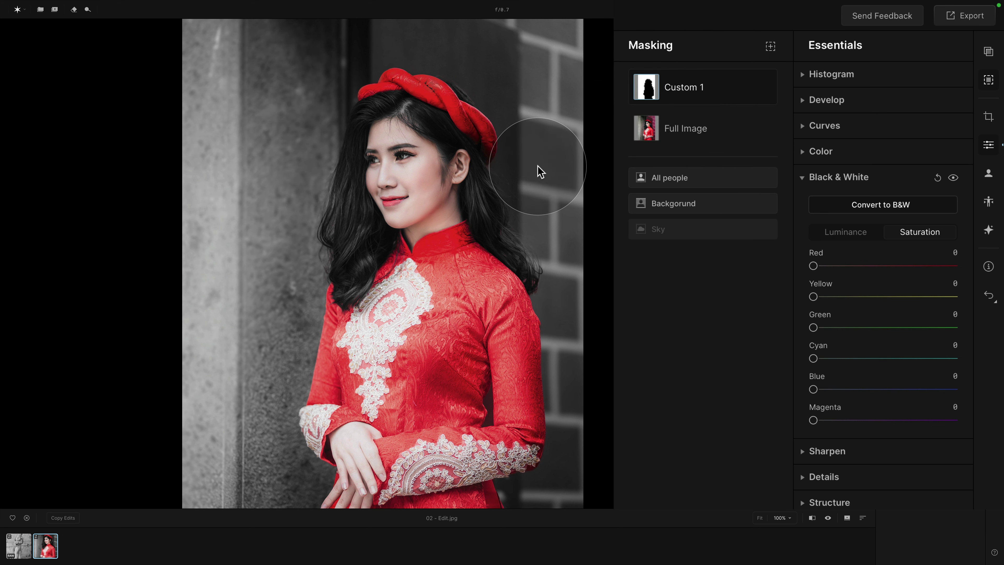
Step: Leave masking and review the black-and-white luminance controls before returning to the saturation controls
click(990, 80)
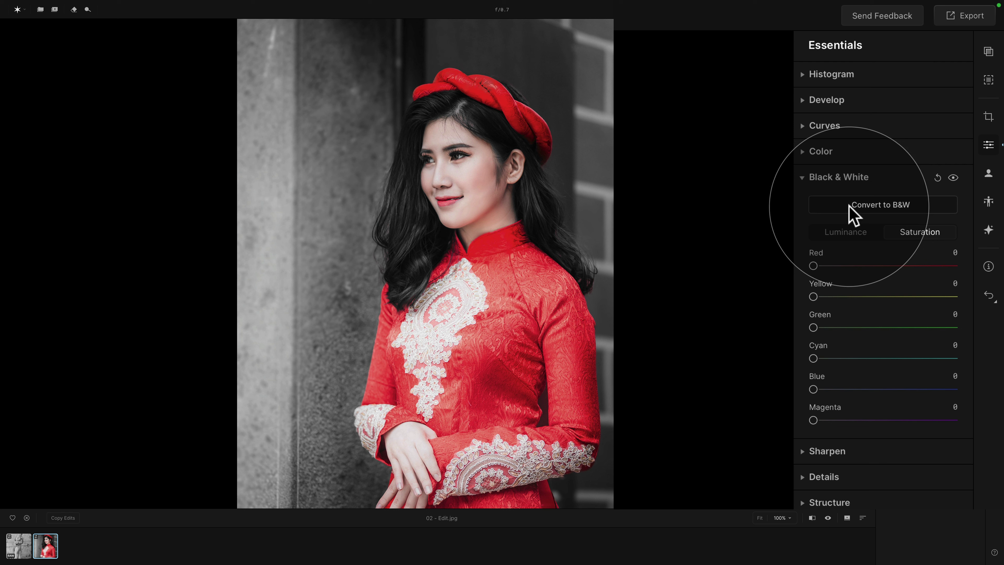
click(861, 229)
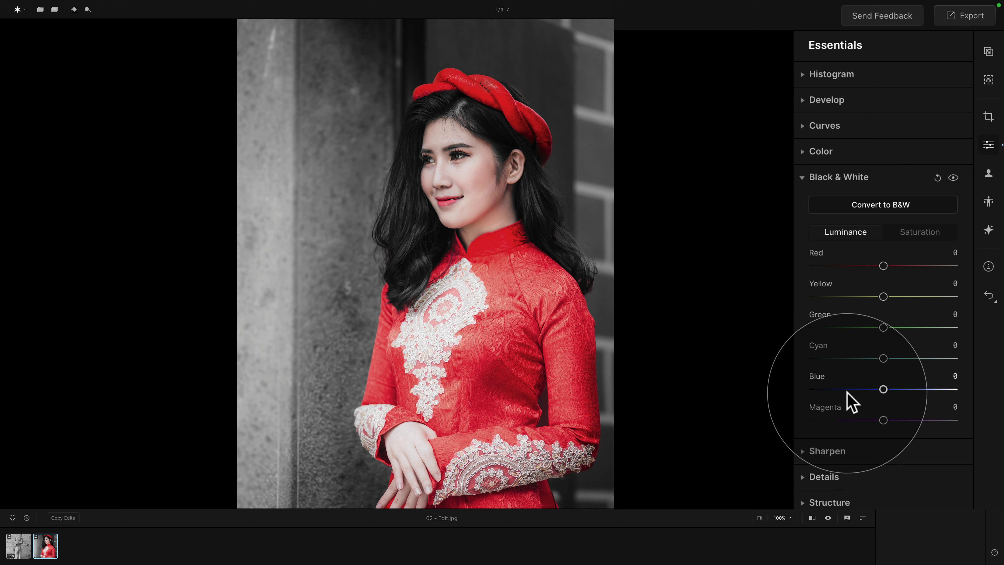
click(932, 236)
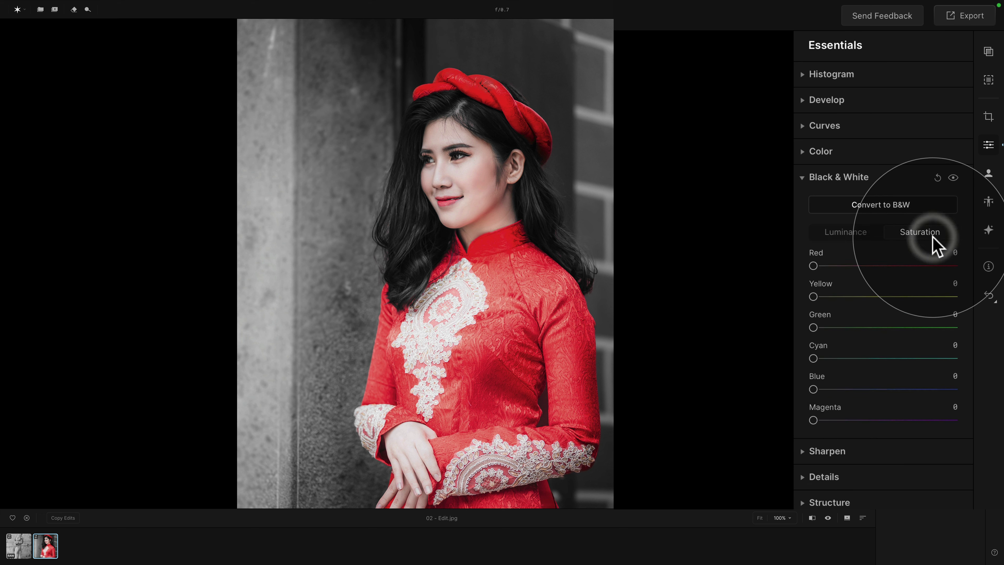